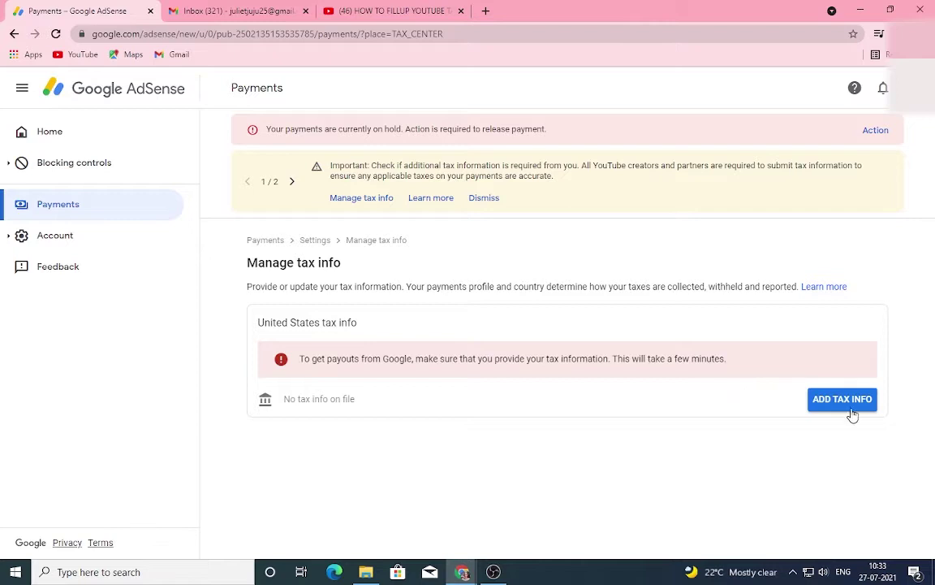
- Start adding United States tax info and re-verify the Google account password
{"action": "left_click", "coordinate": [853, 408]}
{"action": "left_click", "coordinate": [499, 303]}
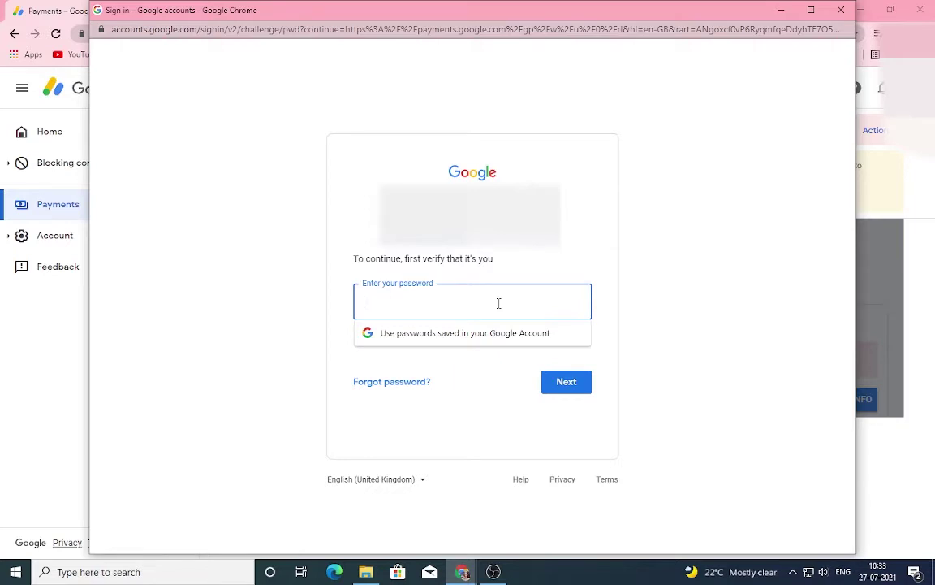
{"action": "type", "text": "•••••••••••"}
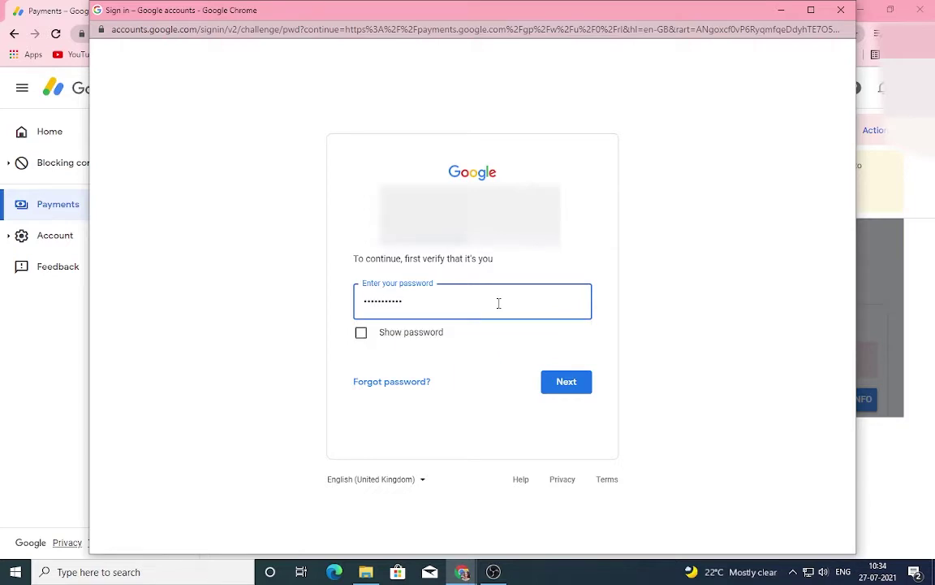
{"action": "type", "text": "•"}
{"action": "key", "text": "Tab"}
{"action": "left_click", "coordinate": [558, 389]}
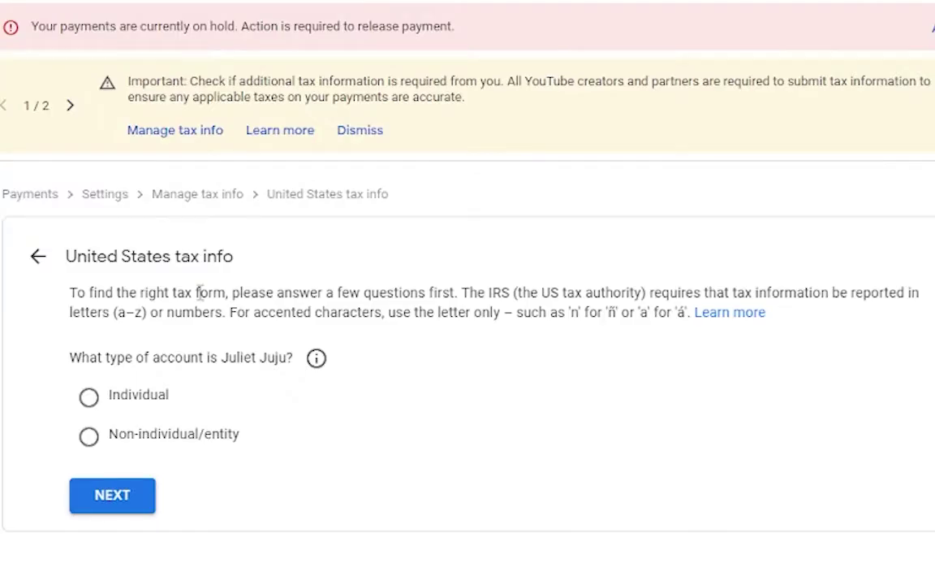
- Answer the questionnaire as an individual, not a US citizen or resident, and start the W-8BEN form
{"action": "left_click", "coordinate": [89, 397]}
{"action": "left_click", "coordinate": [127, 514]}
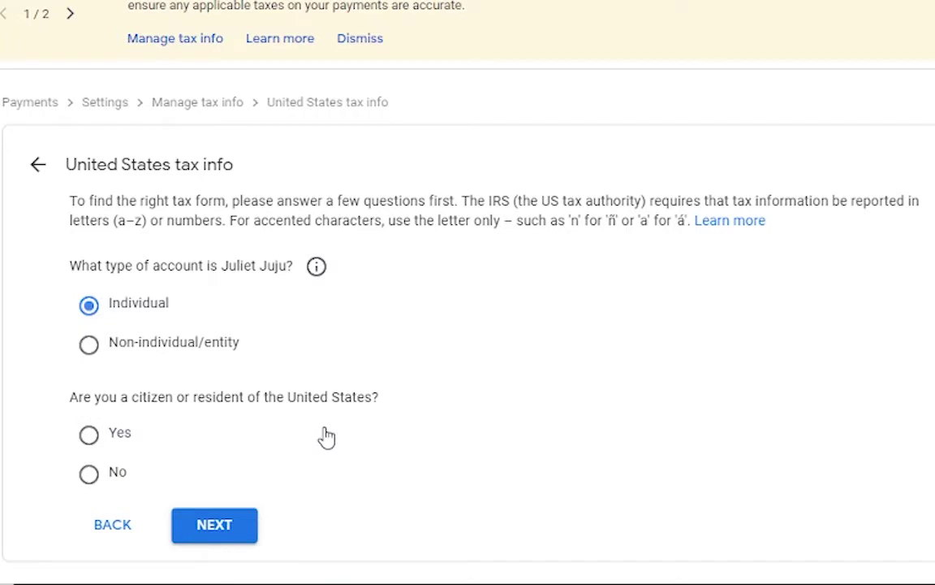
{"action": "left_click", "coordinate": [89, 477]}
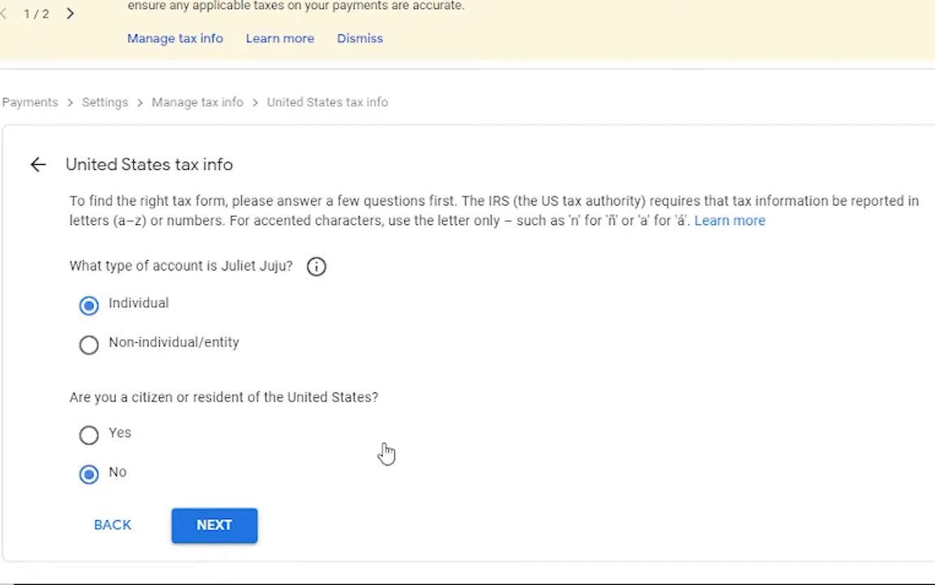
{"action": "left_click", "coordinate": [222, 528]}
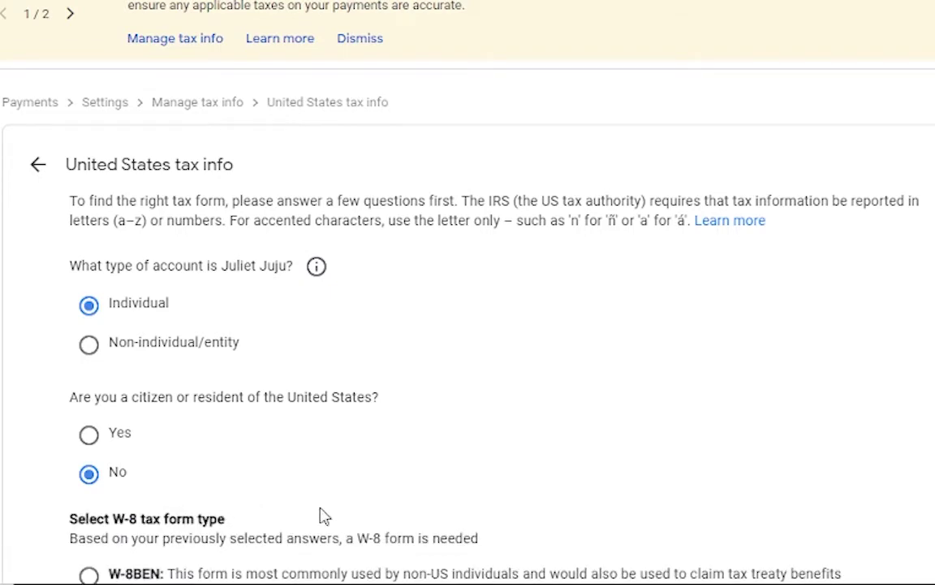
{"action": "scroll", "coordinate": [609, 339], "scroll_direction": "down", "scroll_amount": 2}
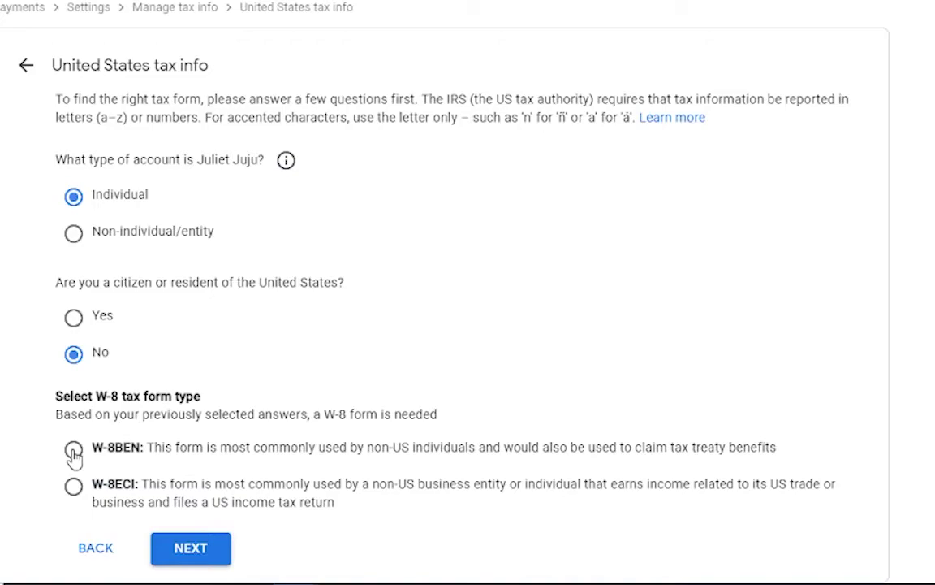
{"action": "left_click", "coordinate": [74, 451]}
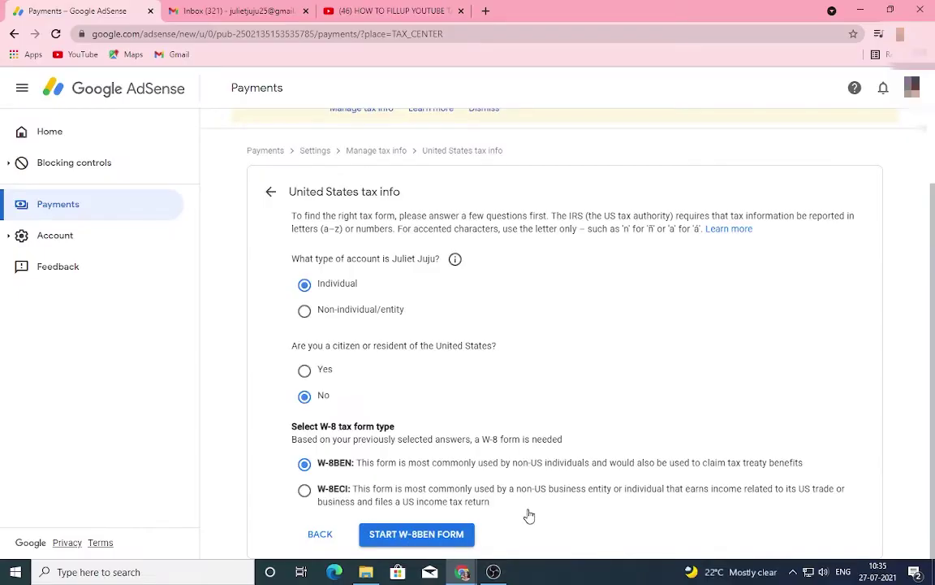
{"action": "left_click", "coordinate": [349, 562]}
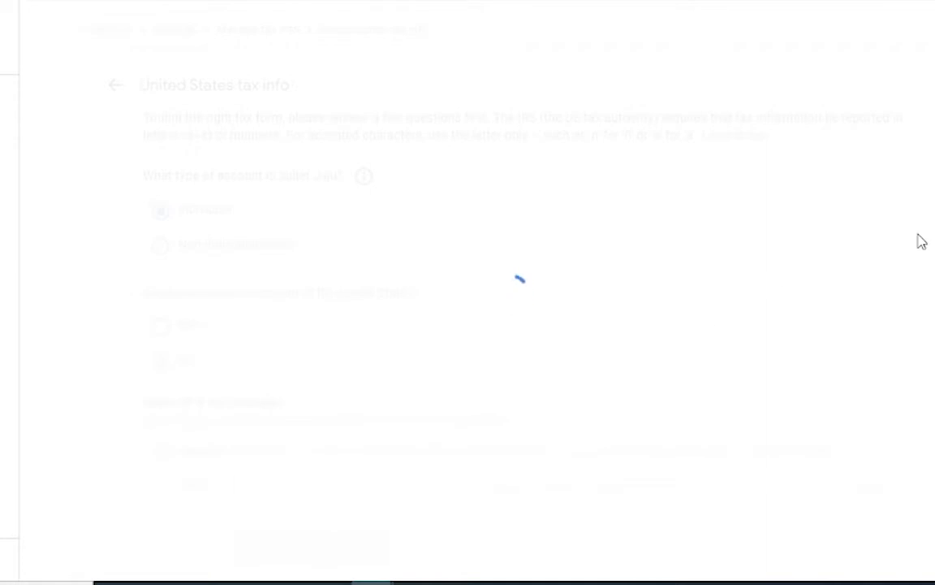
- Set India as the country of citizenship in the tax identity section
{"action": "scroll", "coordinate": [759, 340], "scroll_direction": "down", "scroll_amount": 1}
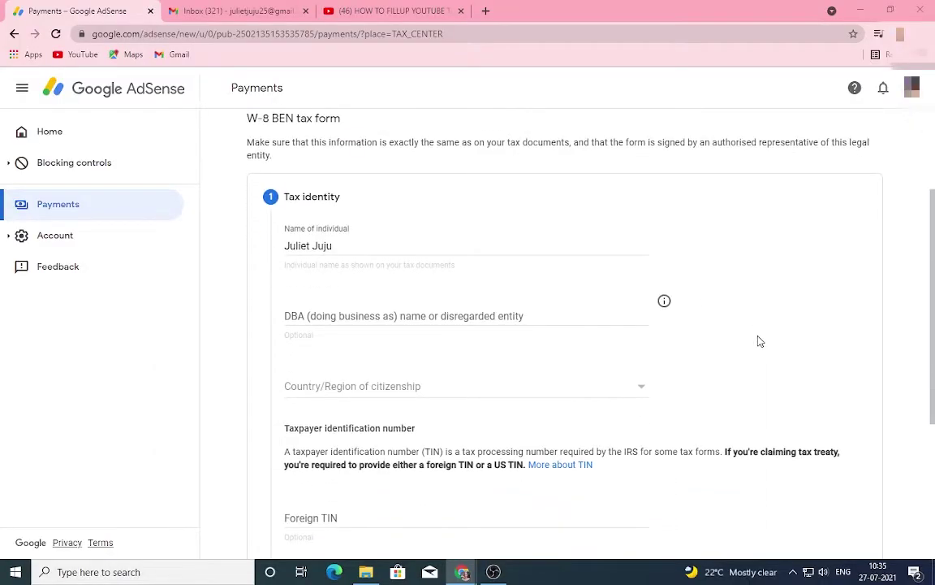
{"action": "scroll", "coordinate": [759, 340], "scroll_direction": "down", "scroll_amount": 1}
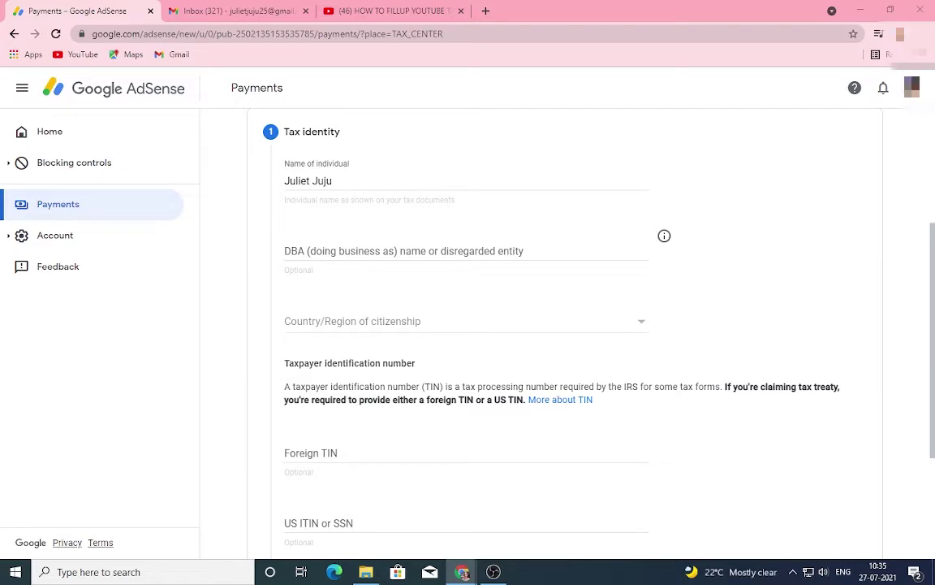
{"action": "left_click", "coordinate": [641, 323]}
{"action": "scroll", "coordinate": [367, 316], "scroll_direction": "down", "scroll_amount": 3}
{"action": "scroll", "coordinate": [367, 317], "scroll_direction": "down", "scroll_amount": 8}
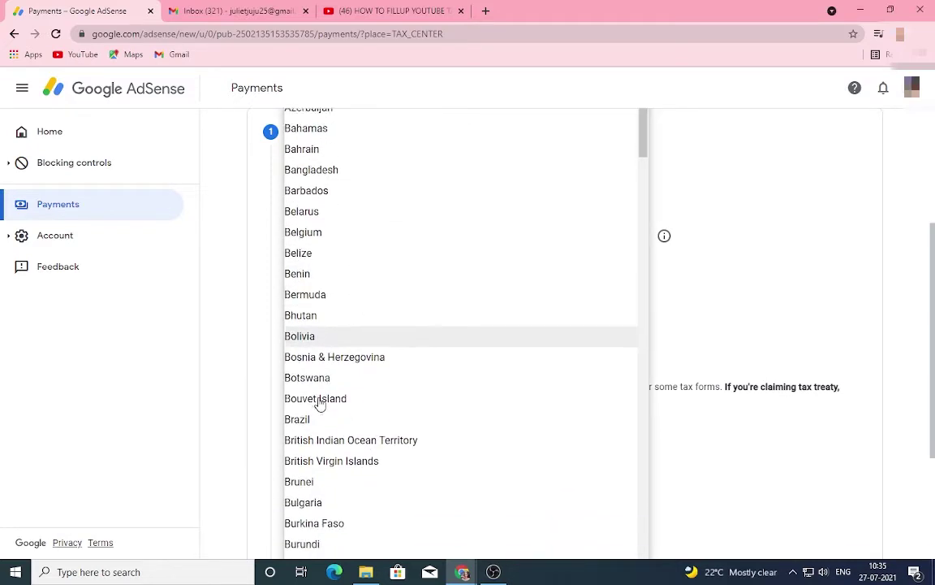
{"action": "scroll", "coordinate": [357, 393], "scroll_direction": "down", "scroll_amount": 10}
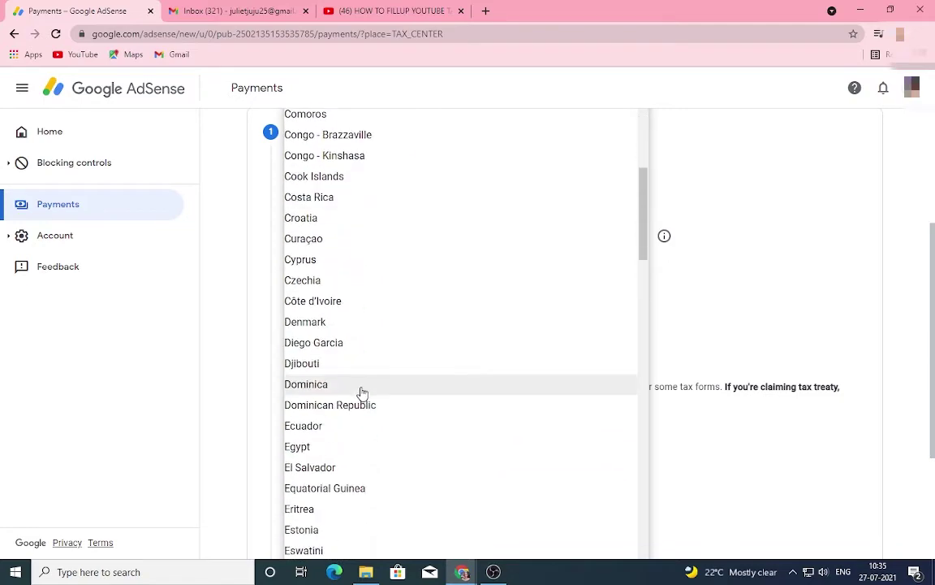
{"action": "scroll", "coordinate": [360, 393], "scroll_direction": "down", "scroll_amount": 3}
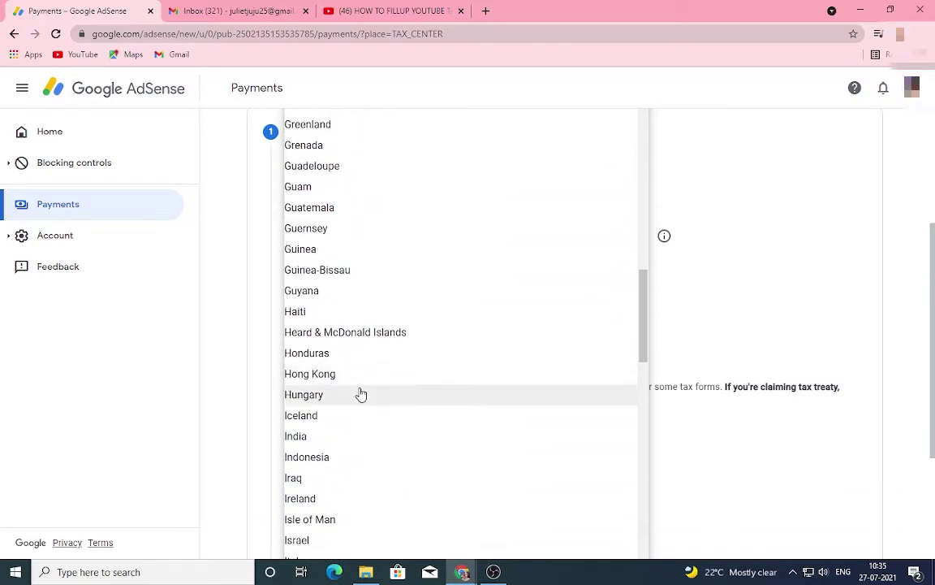
{"action": "scroll", "coordinate": [350, 357], "scroll_direction": "down", "scroll_amount": 1}
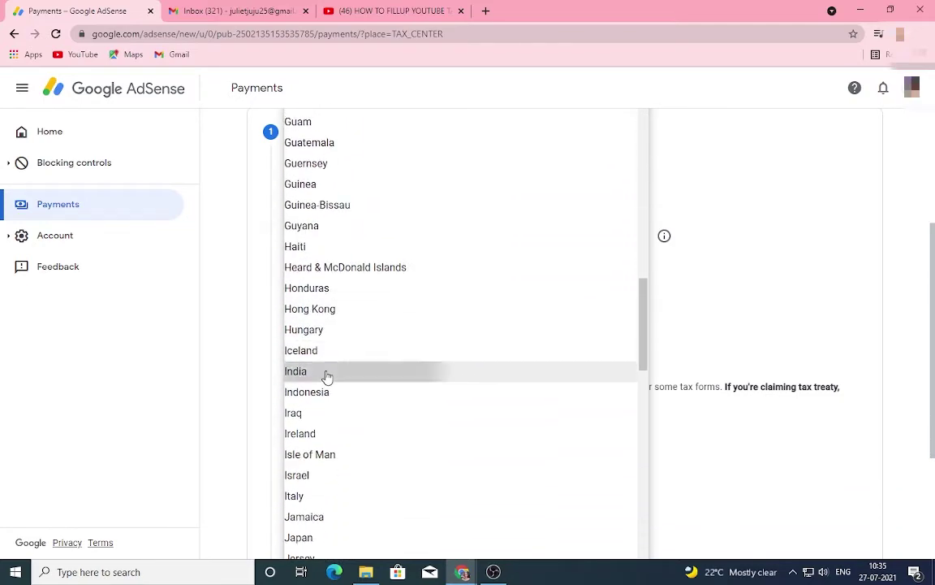
{"action": "left_click", "coordinate": [325, 374]}
- Enter the foreign tax identification number and continue to the Address section
{"action": "scroll", "coordinate": [731, 382], "scroll_direction": "down", "scroll_amount": 1}
{"action": "scroll", "coordinate": [729, 382], "scroll_direction": "down", "scroll_amount": 1}
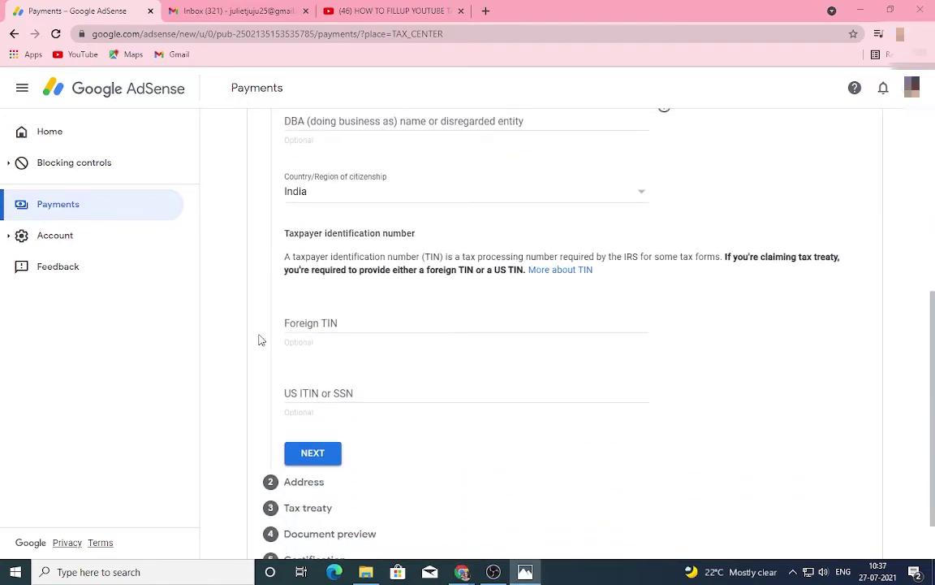
{"action": "left_click", "coordinate": [337, 322]}
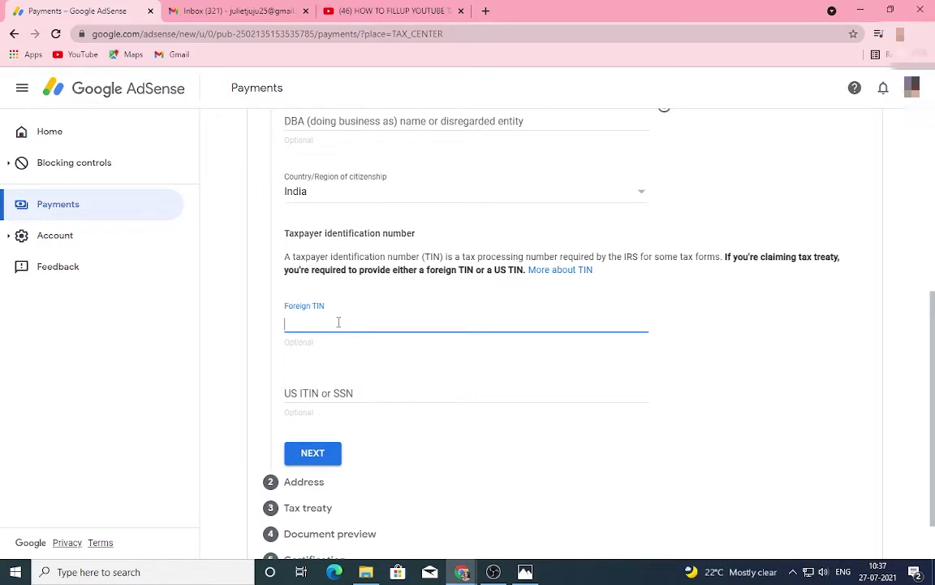
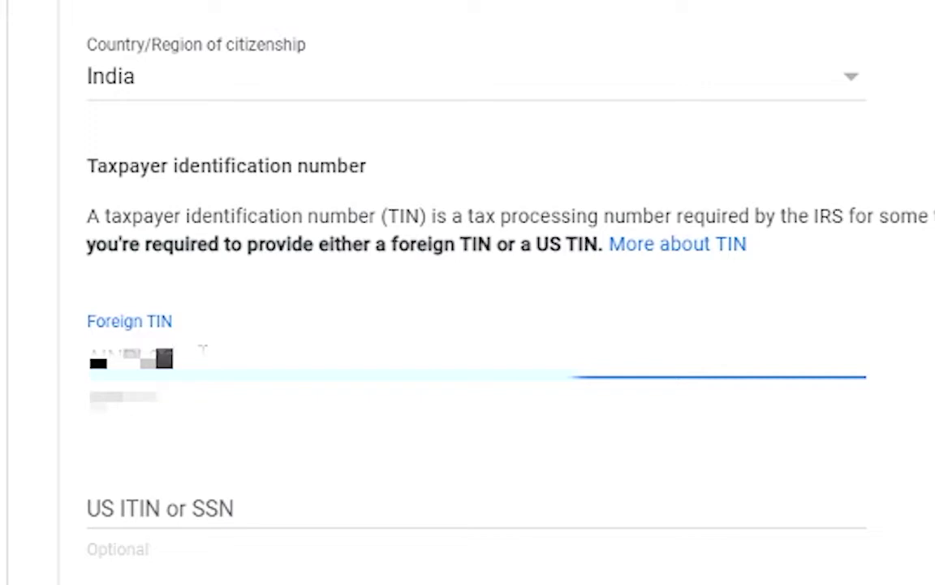
{"action": "left_click", "coordinate": [319, 391]}
- Type and correct the permanent residence street address
{"action": "scroll", "coordinate": [730, 447], "scroll_direction": "down", "scroll_amount": 5}
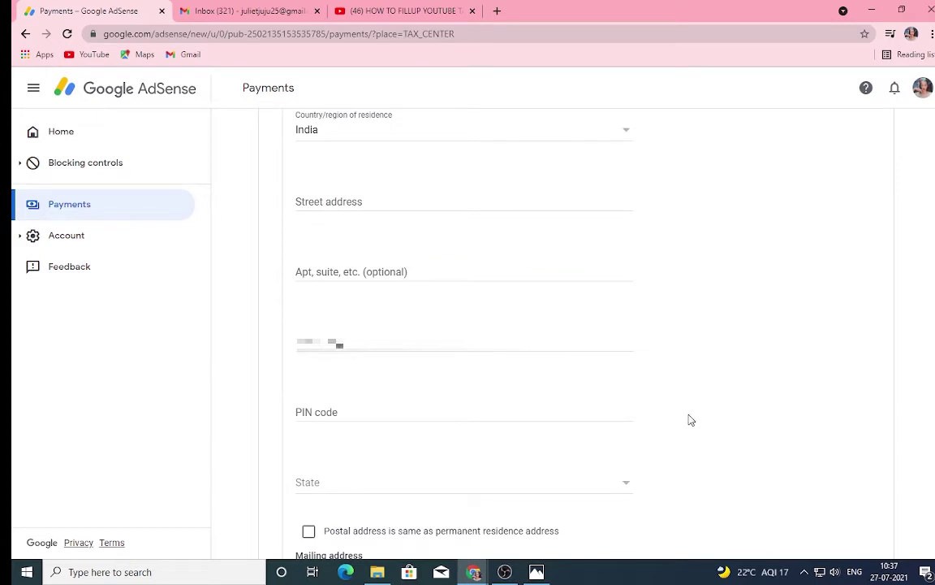
{"action": "scroll", "coordinate": [690, 418], "scroll_direction": "up", "scroll_amount": 1}
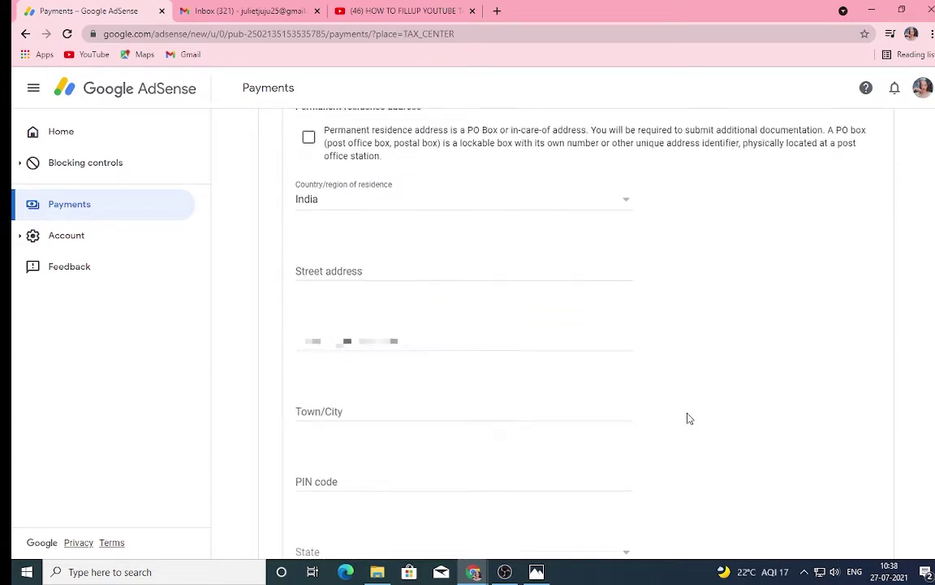
{"action": "scroll", "coordinate": [689, 417], "scroll_direction": "up", "scroll_amount": 1}
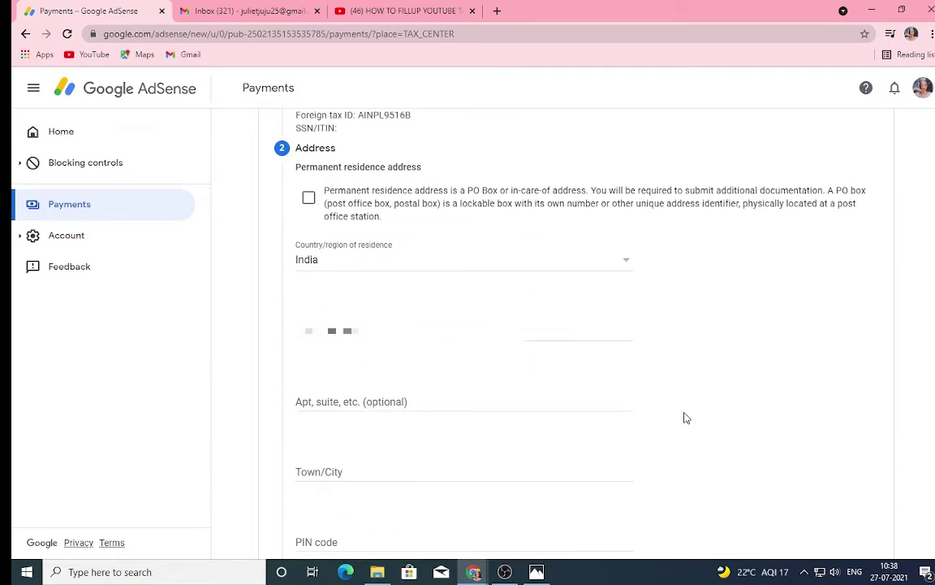
{"action": "left_click", "coordinate": [308, 201]}
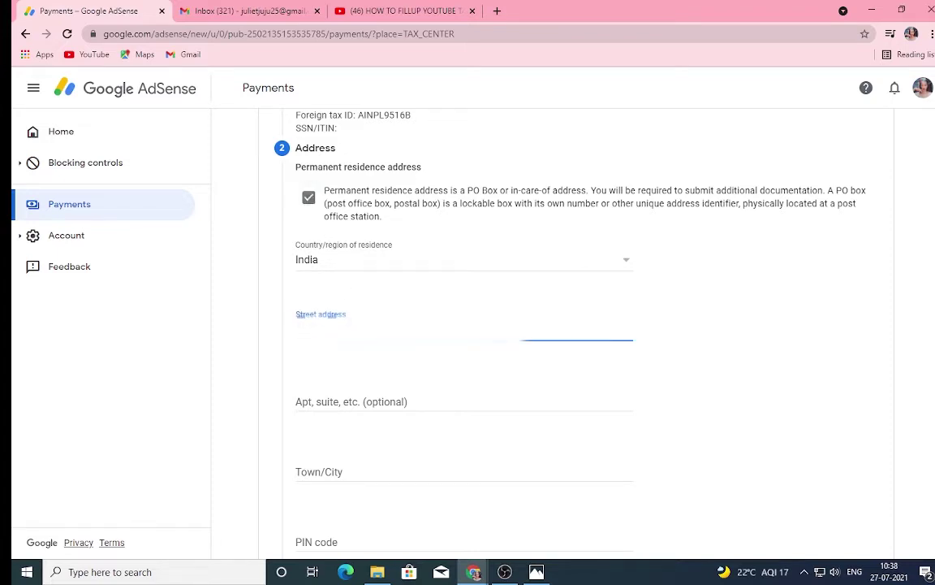
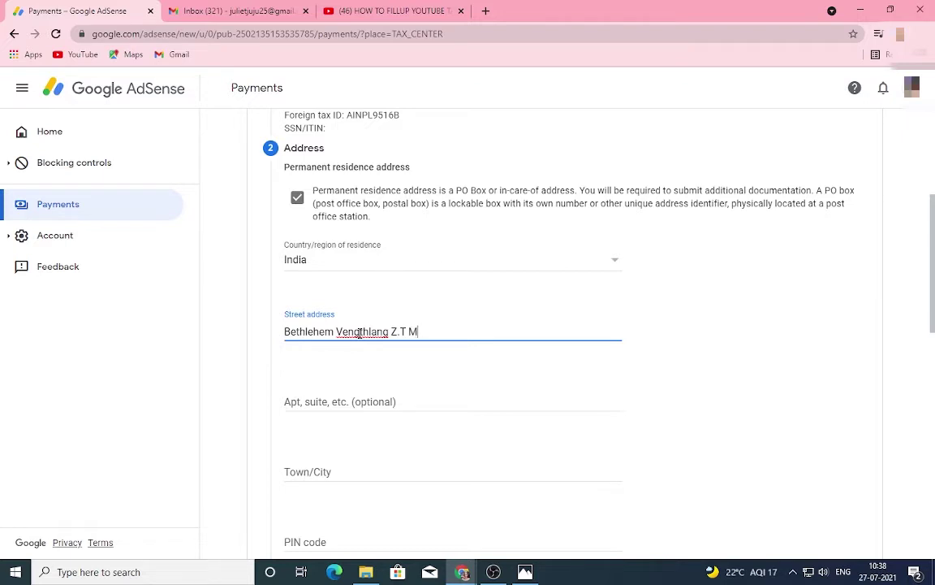
{"action": "left_click", "coordinate": [390, 332]}
{"action": "type", "text": ","}
{"action": "left_click", "coordinate": [533, 338]}
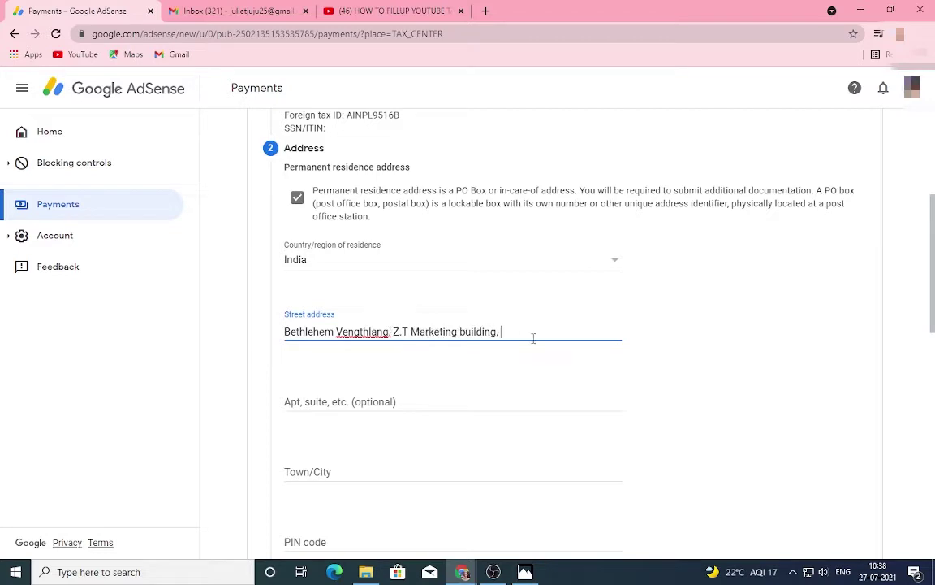
- Fill in the apartment/suite line, town or city, and PIN code of the residence address
{"action": "left_click", "coordinate": [518, 405]}
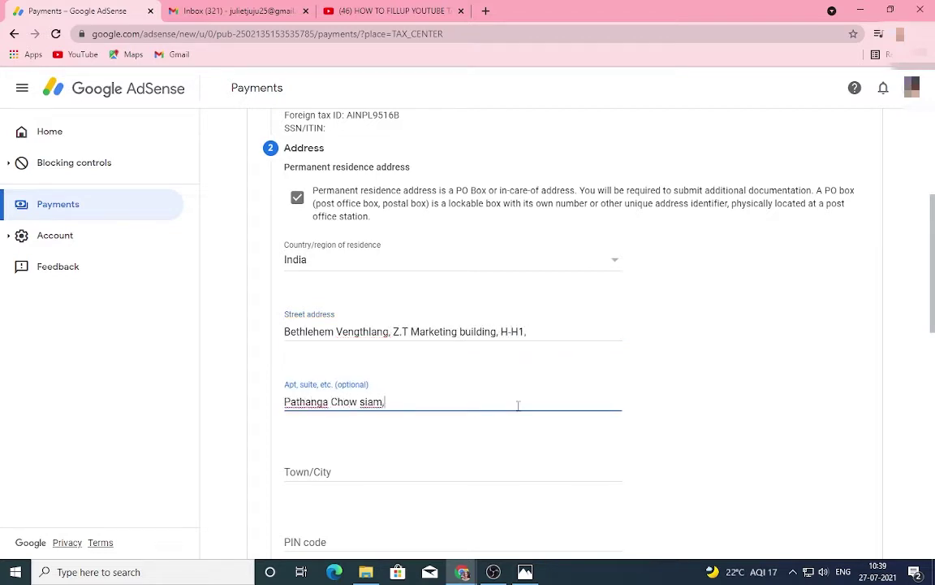
{"action": "left_click", "coordinate": [497, 474]}
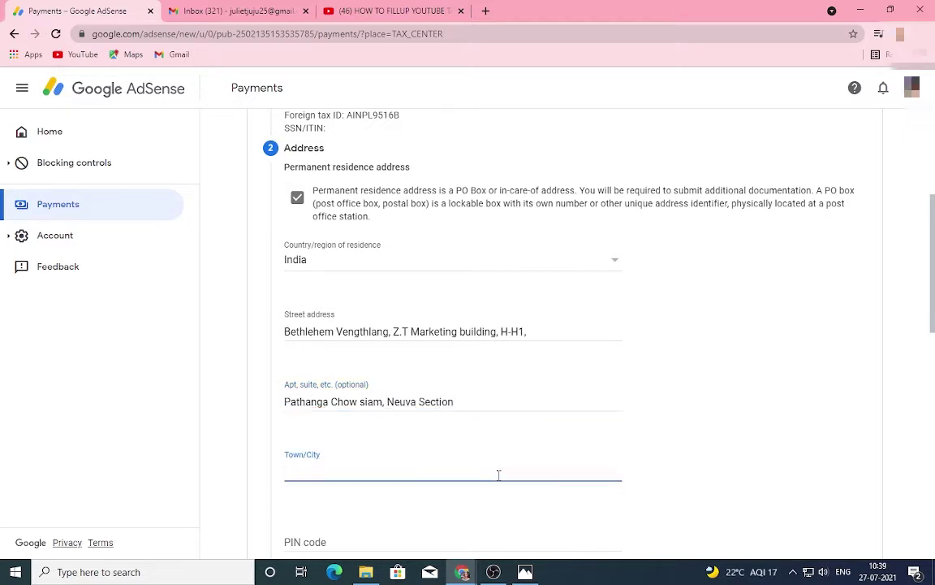
{"action": "type", "text": "Aizawl"}
{"action": "scroll", "coordinate": [497, 475], "scroll_direction": "down", "scroll_amount": 2}
{"action": "left_click", "coordinate": [491, 413]}
{"action": "type", "text": "796001"}
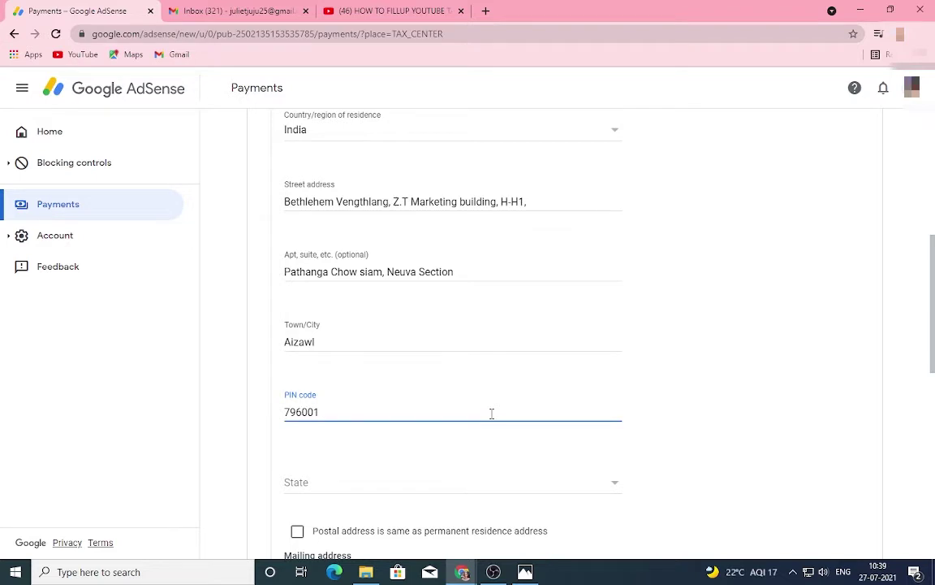
- Choose the state, mark the postal address as same as residence, and proceed
{"action": "scroll", "coordinate": [487, 430], "scroll_direction": "down", "scroll_amount": 1}
{"action": "left_click", "coordinate": [485, 426]}
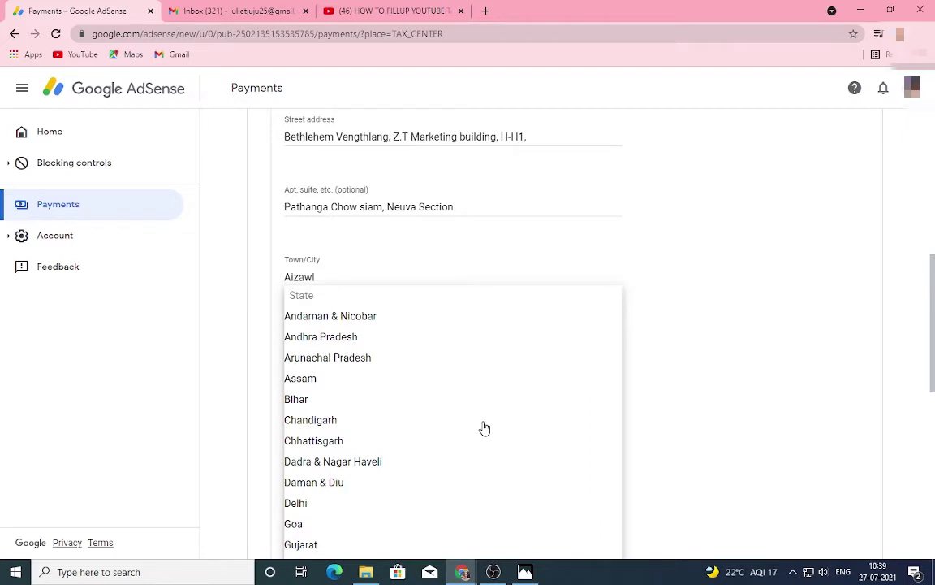
{"action": "scroll", "coordinate": [442, 487], "scroll_direction": "down", "scroll_amount": 4}
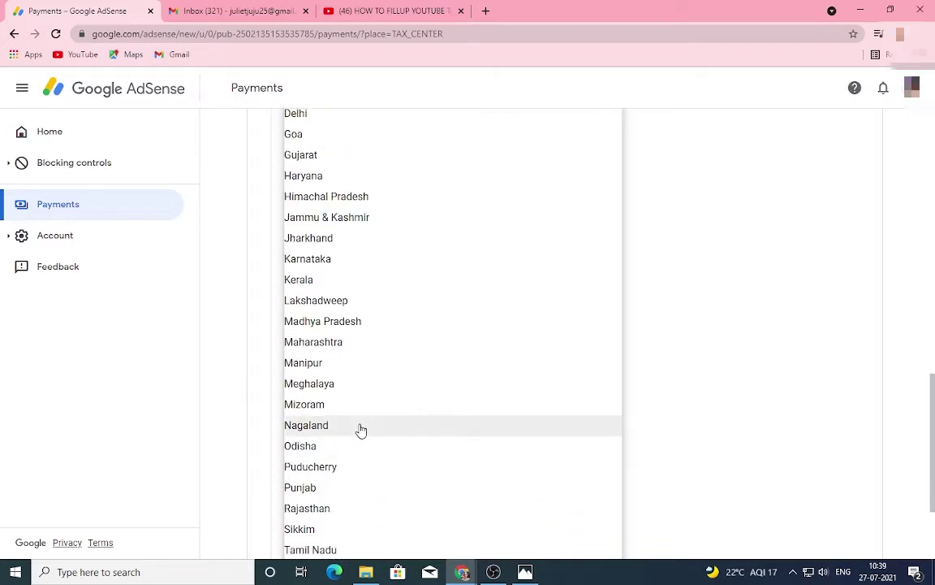
{"action": "left_click", "coordinate": [341, 410]}
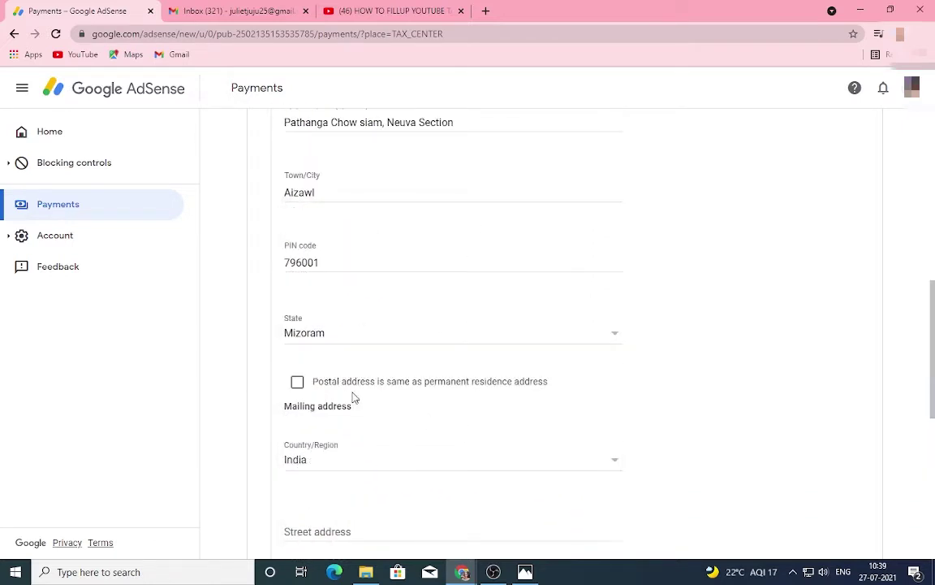
{"action": "left_click", "coordinate": [297, 384]}
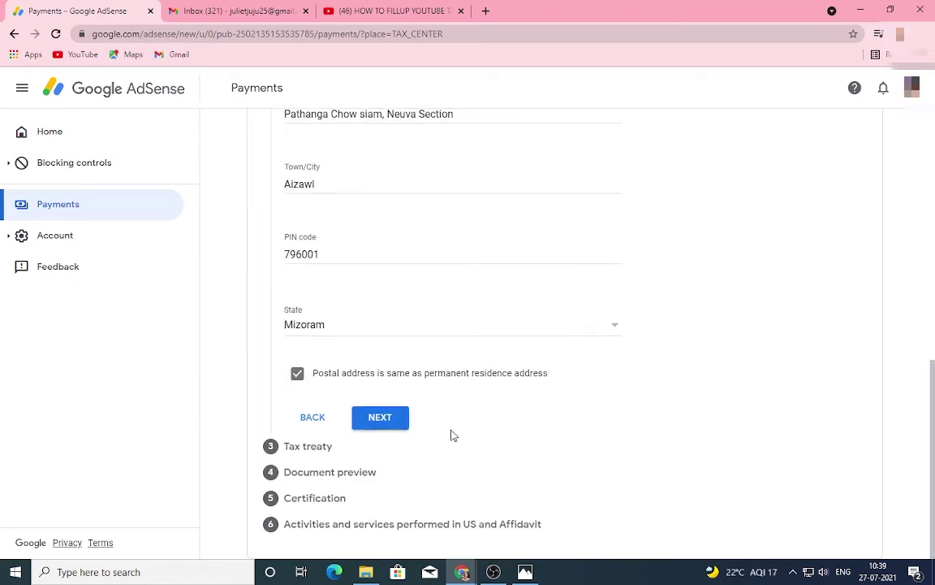
{"action": "left_click", "coordinate": [398, 422]}
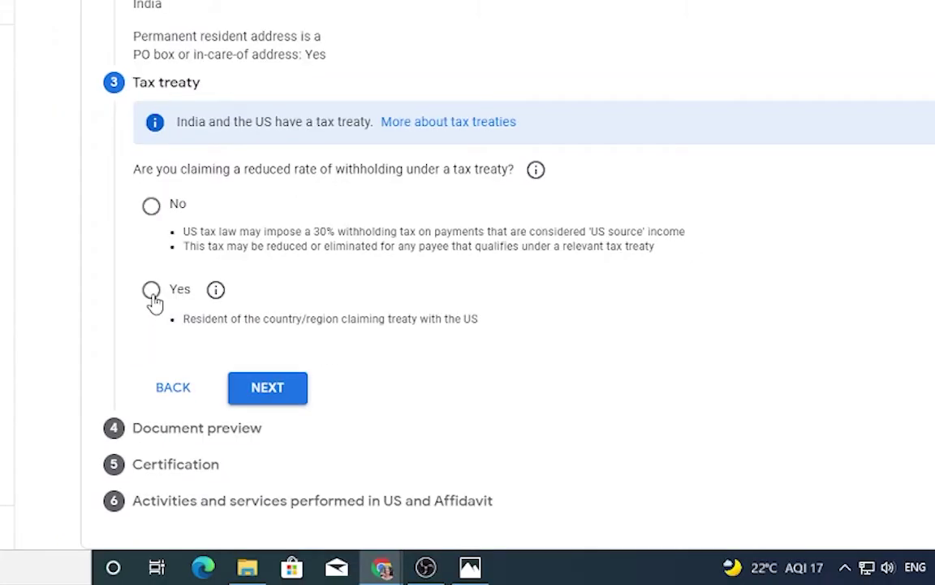
- Claim a reduced withholding rate under the India tax treaty, confirming Indian residency
{"action": "left_click", "coordinate": [152, 294]}
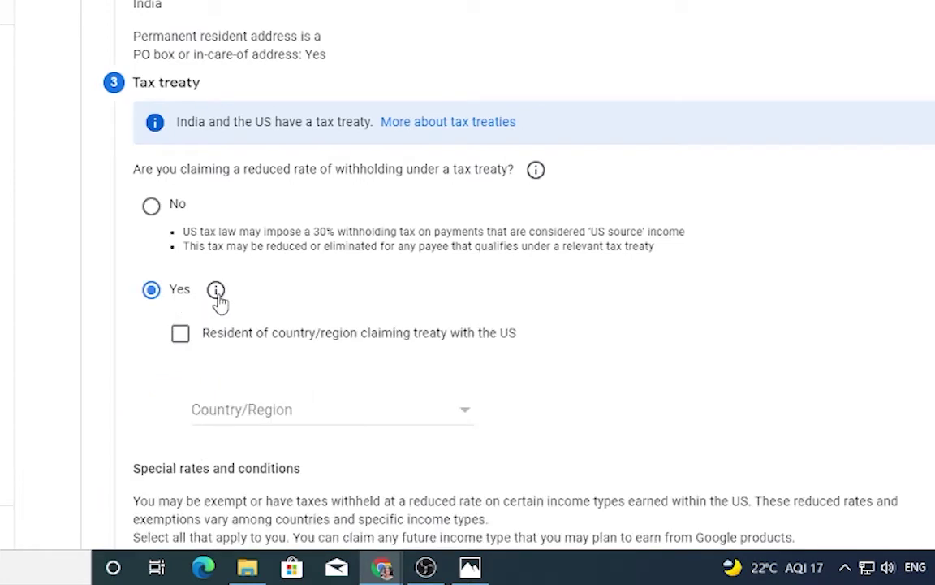
{"action": "scroll", "coordinate": [574, 333], "scroll_direction": "down", "scroll_amount": 3}
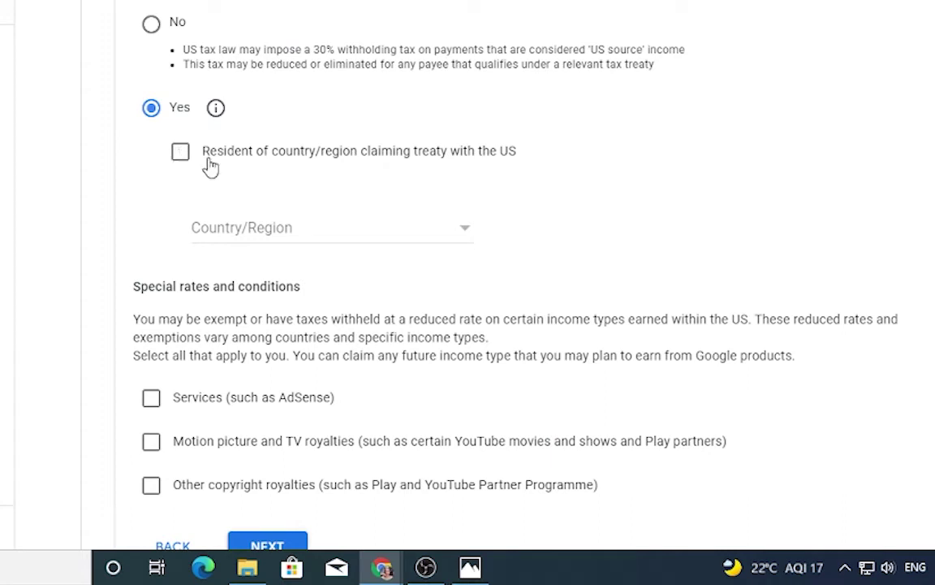
{"action": "left_click", "coordinate": [468, 234]}
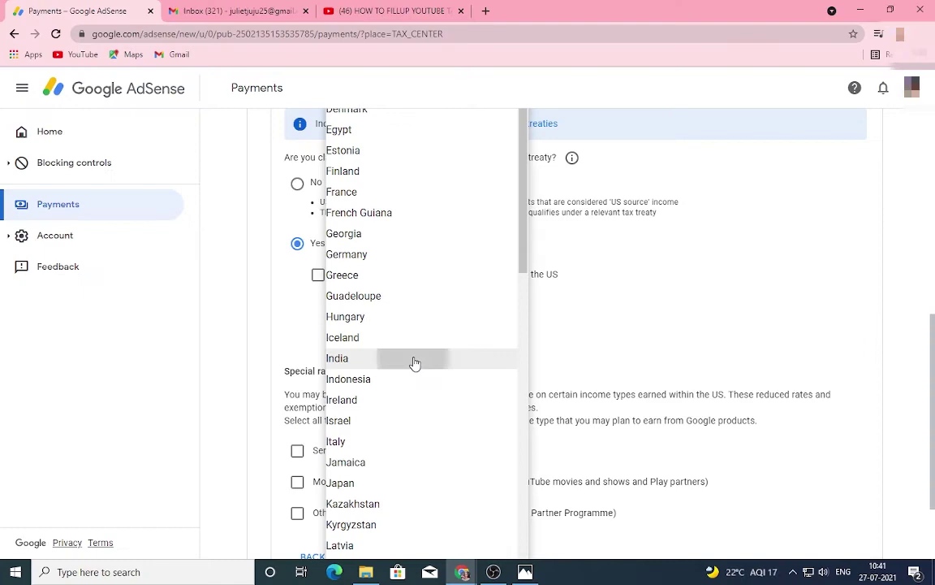
{"action": "left_click", "coordinate": [415, 359]}
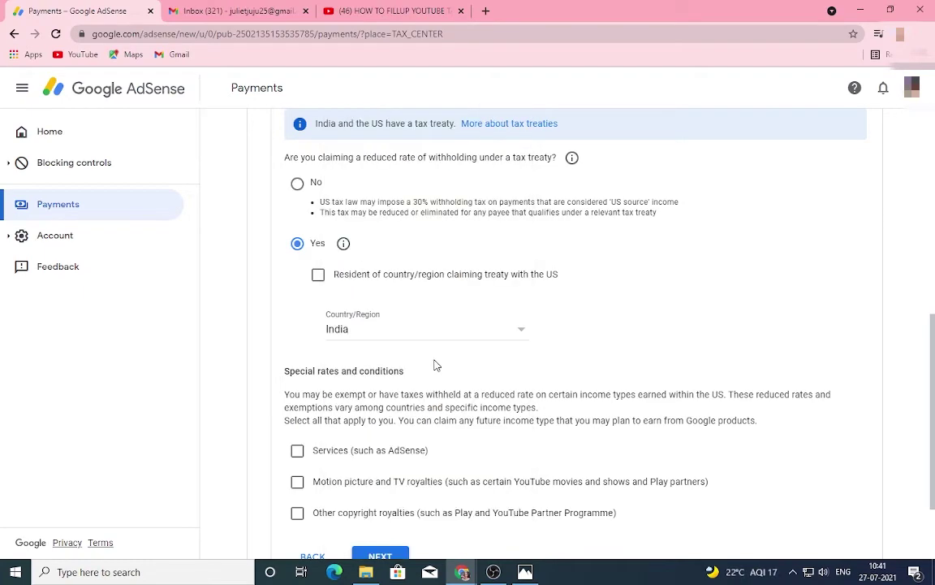
{"action": "left_click", "coordinate": [318, 275]}
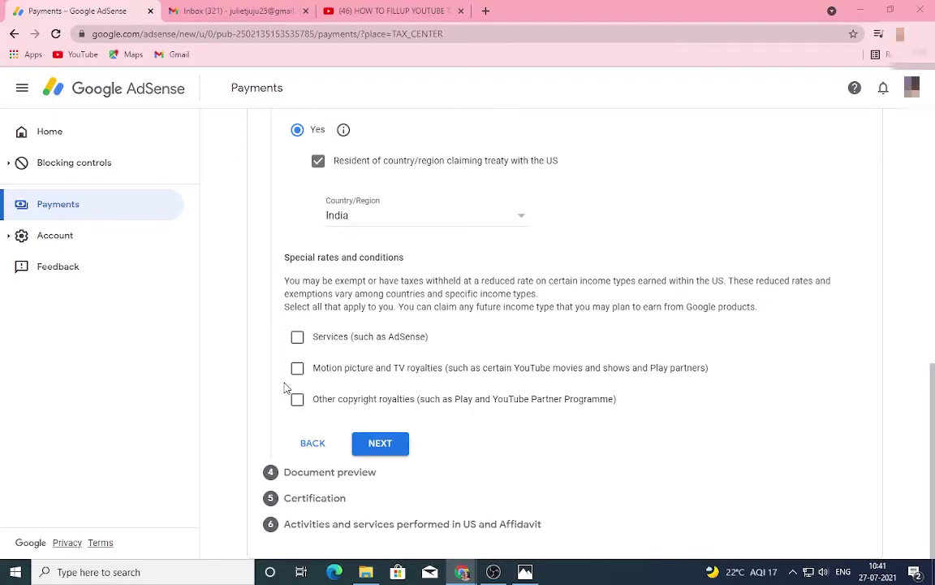
- Claim Services income under Article 7 paragraph 1 at 0%, confirming the treaty reason
{"action": "left_click", "coordinate": [297, 337]}
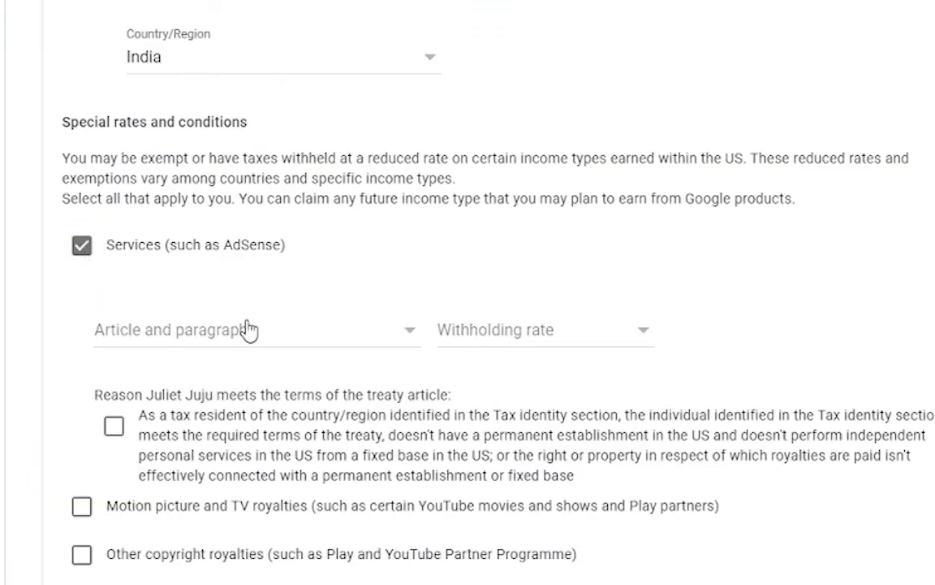
{"action": "left_click", "coordinate": [411, 344]}
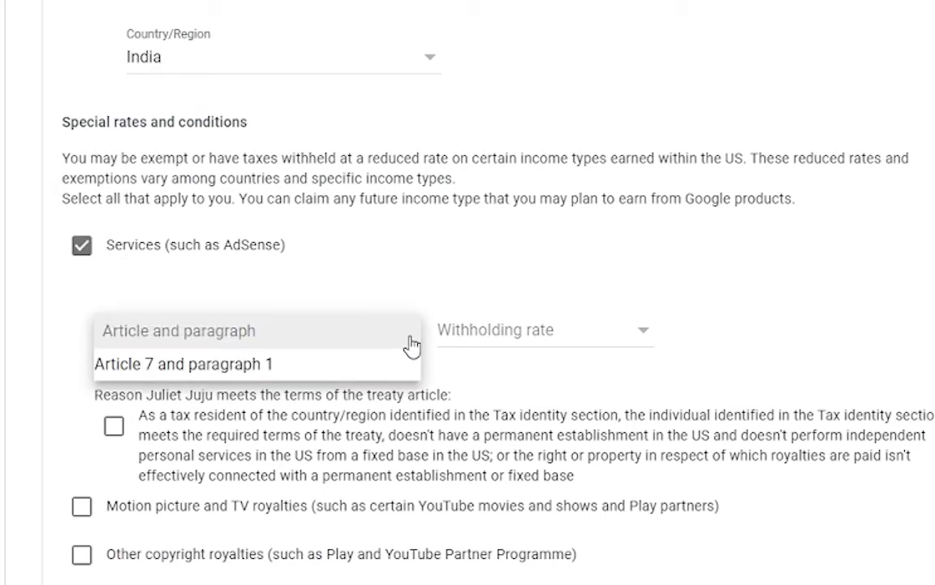
{"action": "left_click", "coordinate": [367, 369]}
{"action": "left_click", "coordinate": [653, 344]}
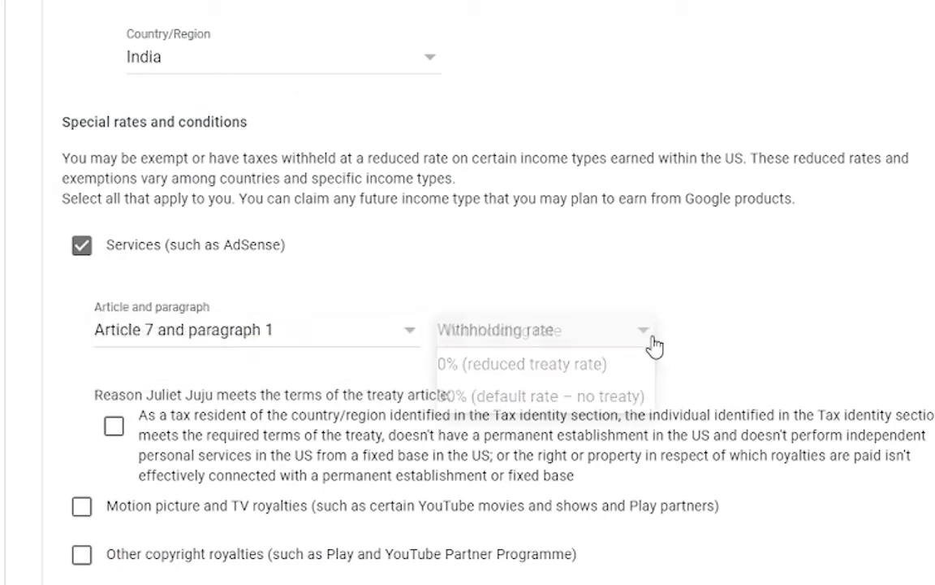
{"action": "left_click", "coordinate": [763, 255]}
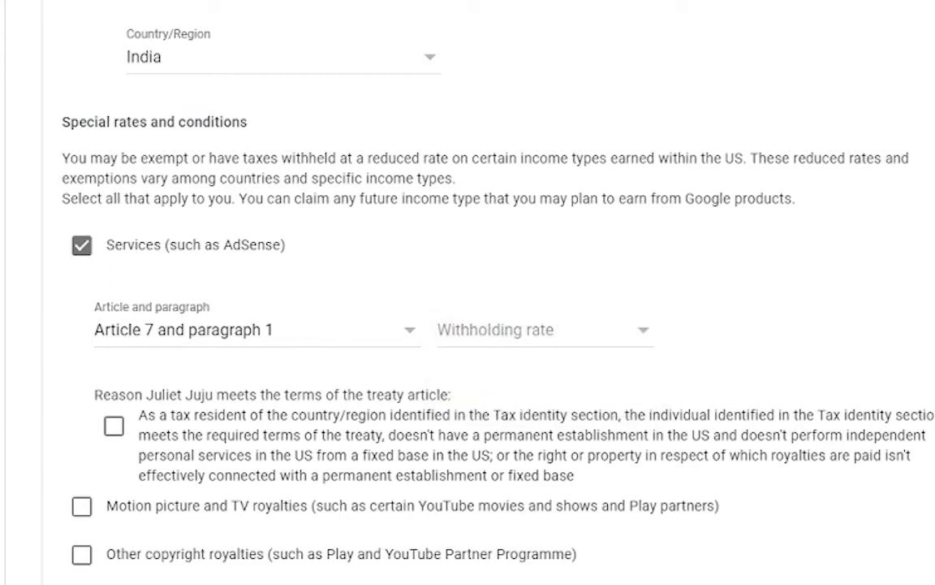
{"action": "left_click", "coordinate": [584, 332]}
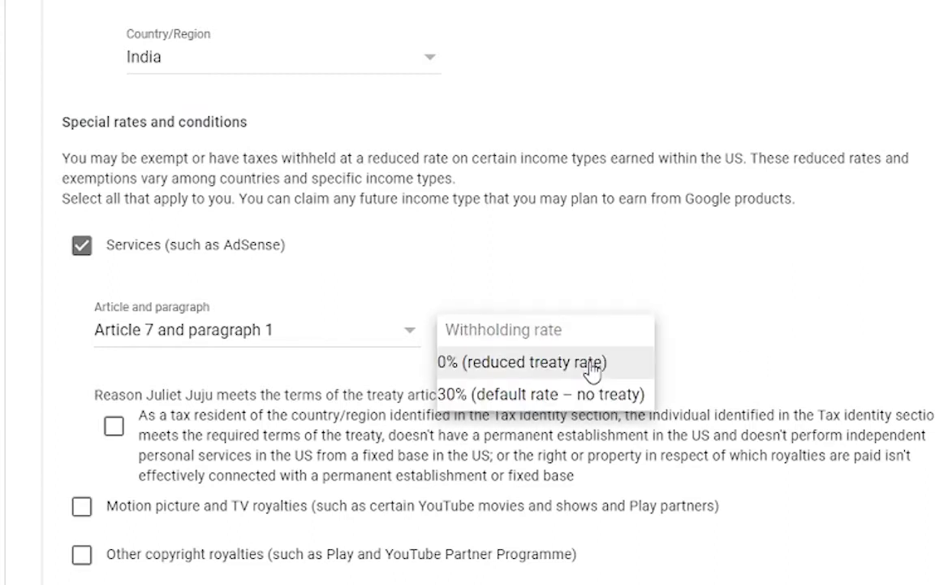
{"action": "left_click", "coordinate": [592, 366]}
{"action": "scroll", "coordinate": [104, 334], "scroll_direction": "down", "scroll_amount": 1}
{"action": "left_click", "coordinate": [104, 321]}
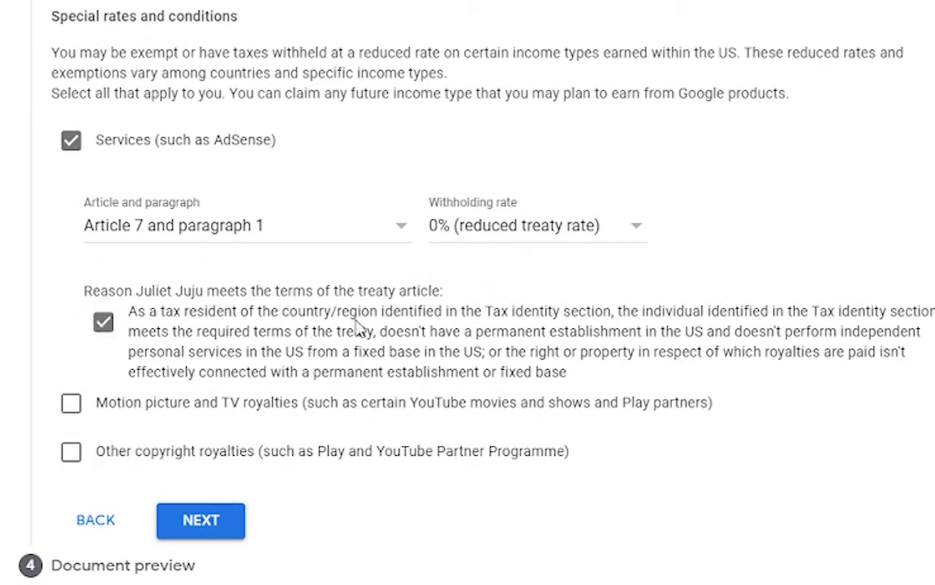
{"action": "scroll", "coordinate": [294, 182], "scroll_direction": "down", "scroll_amount": 1}
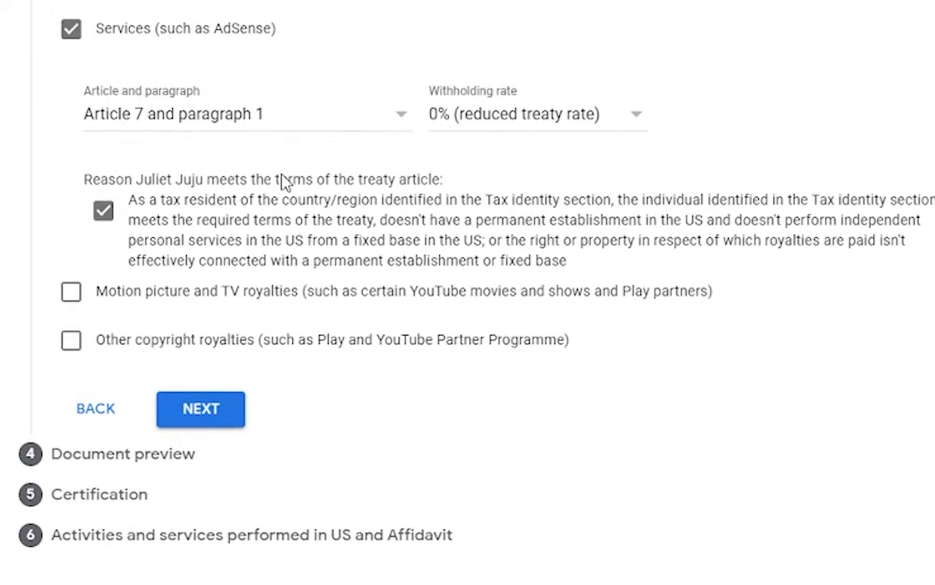
- Claim motion picture and TV royalties under Article 12 paragraph 2A II at 15%, with reason confirmed
{"action": "left_click", "coordinate": [83, 293]}
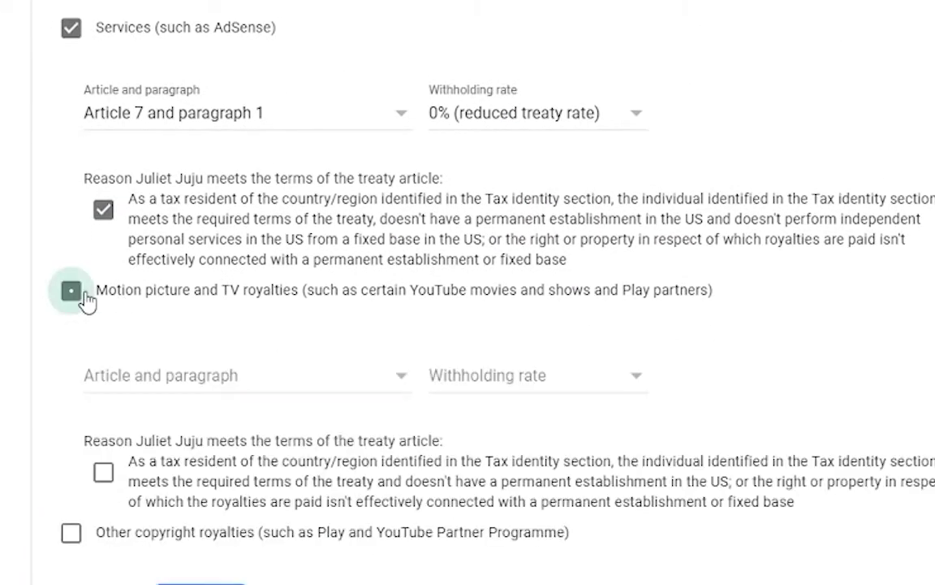
{"action": "left_click", "coordinate": [402, 394]}
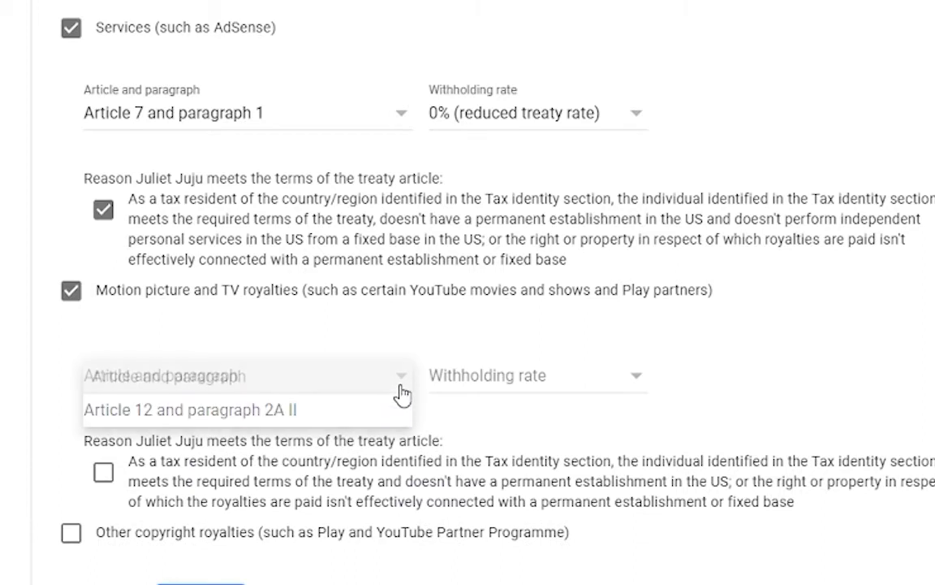
{"action": "left_click", "coordinate": [349, 410]}
{"action": "left_click", "coordinate": [547, 375]}
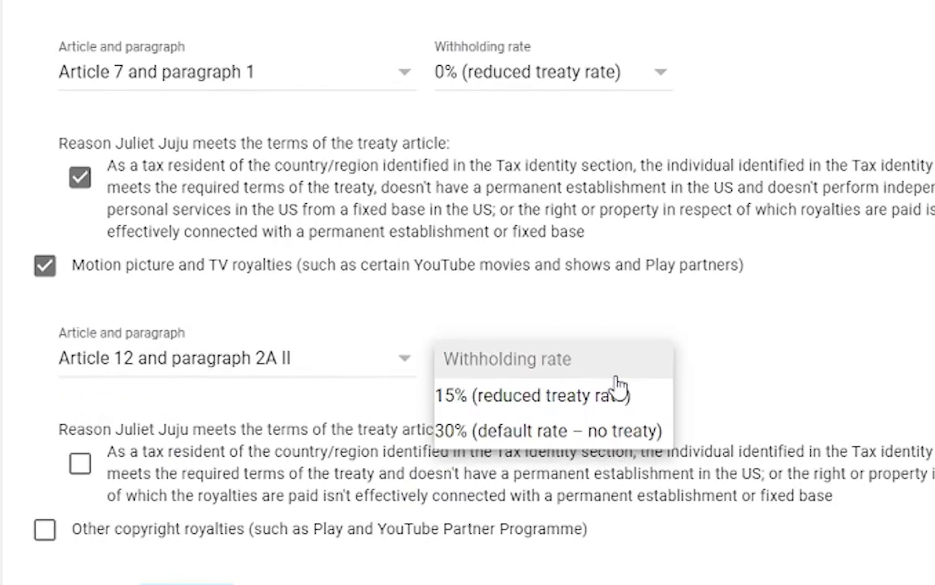
{"action": "left_click", "coordinate": [607, 396]}
{"action": "scroll", "coordinate": [856, 318], "scroll_direction": "down", "scroll_amount": 3}
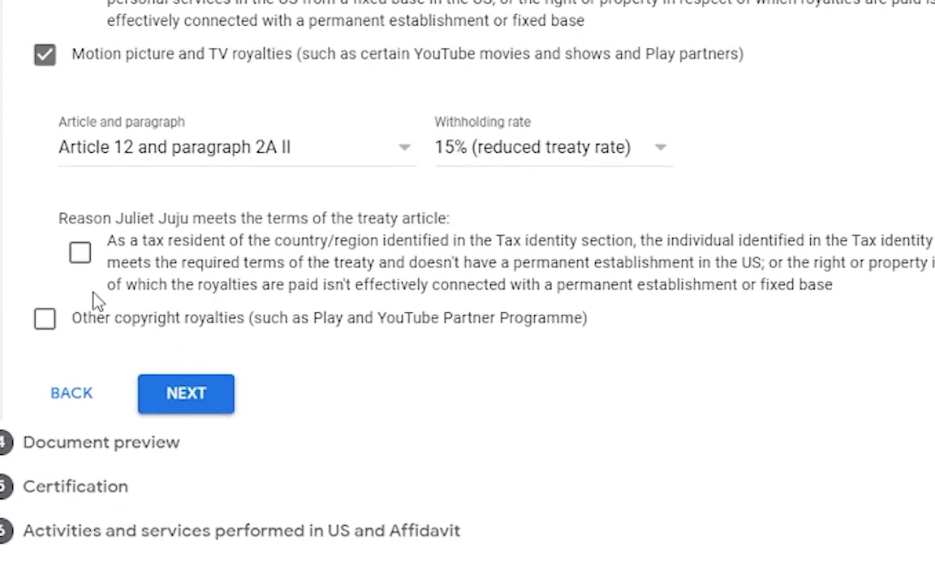
{"action": "left_click", "coordinate": [81, 255]}
- Claim other copyright royalties under Article 12 paragraph 2A II at 15%, with reason confirmed
{"action": "left_click", "coordinate": [45, 318]}
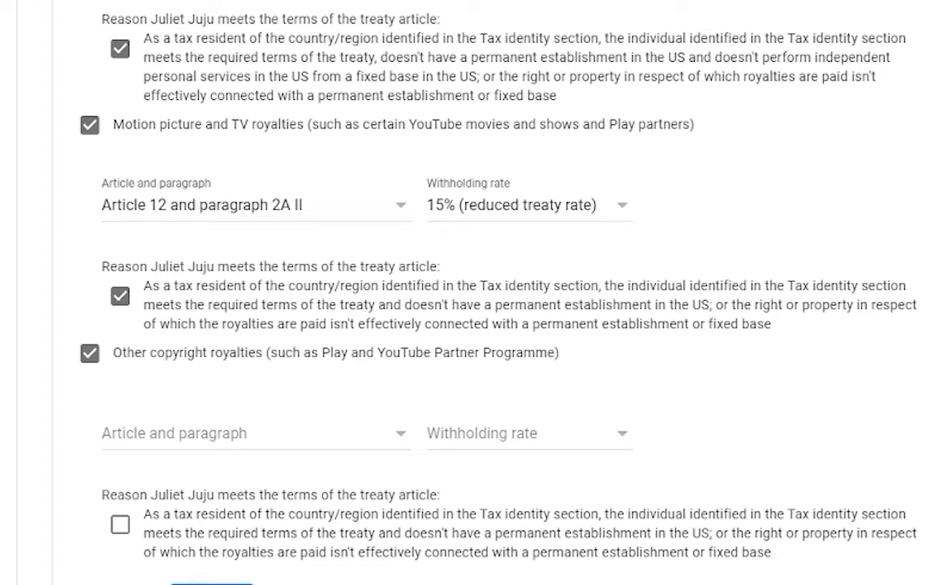
{"action": "left_click", "coordinate": [387, 443]}
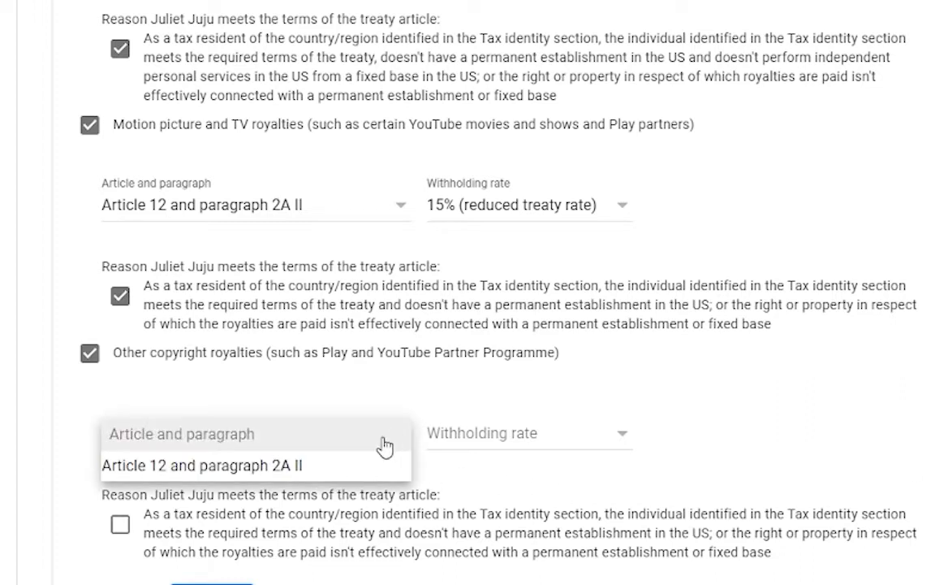
{"action": "left_click", "coordinate": [324, 468]}
{"action": "left_click", "coordinate": [623, 444]}
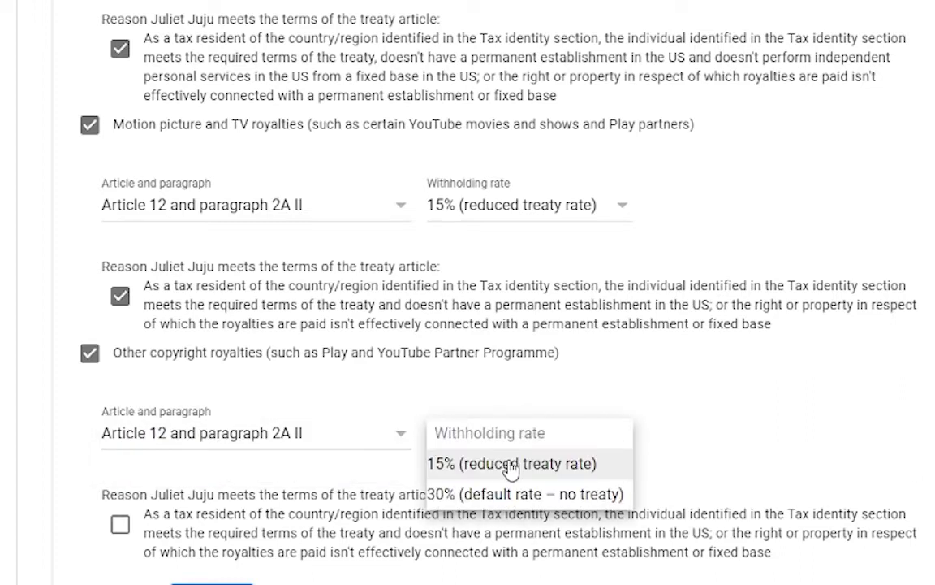
{"action": "left_click", "coordinate": [511, 466]}
{"action": "scroll", "coordinate": [844, 354], "scroll_direction": "down", "scroll_amount": 2}
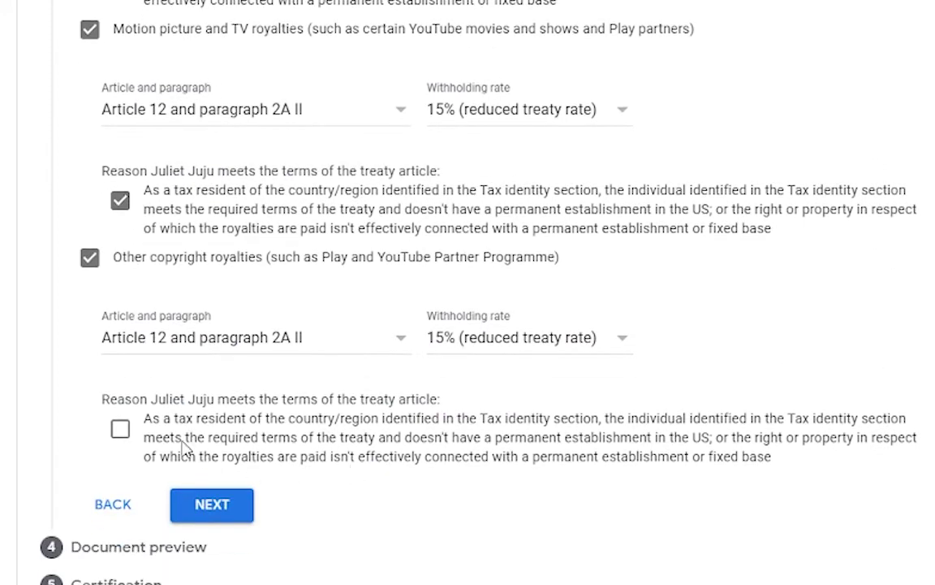
{"action": "left_click", "coordinate": [121, 429]}
{"action": "left_click", "coordinate": [207, 507]}
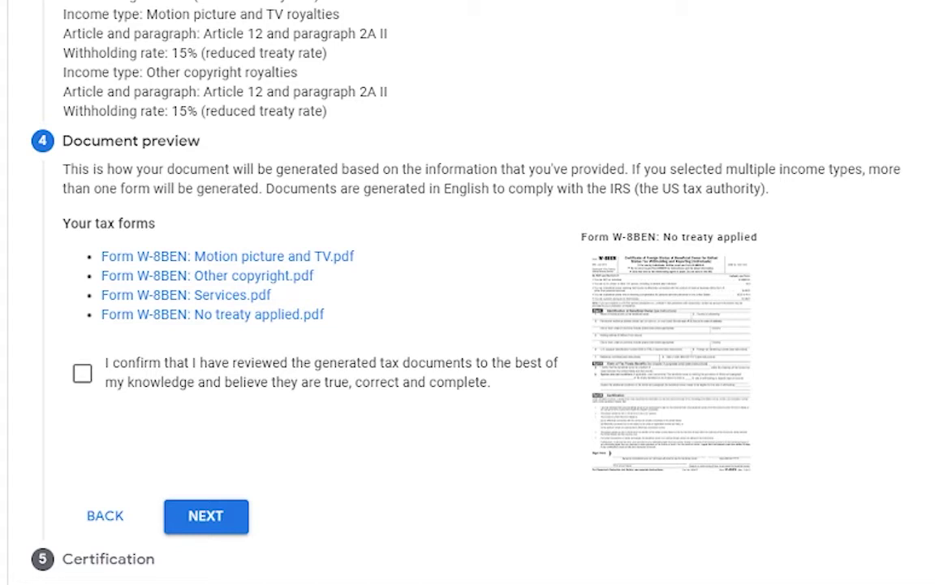
- Review the treaty summary and four W-8BEN PDFs, then confirm they were reviewed
{"action": "scroll", "coordinate": [334, 194], "scroll_direction": "up", "scroll_amount": 2}
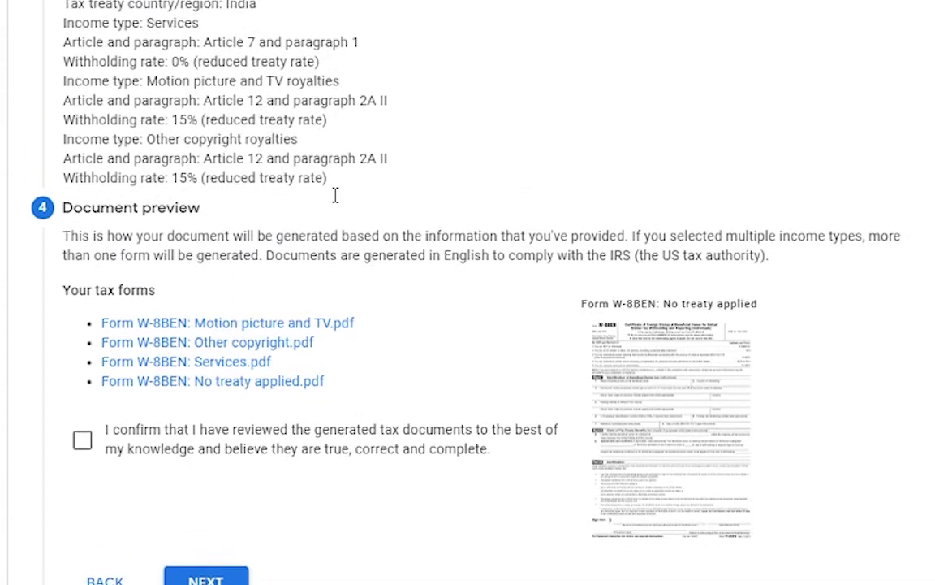
{"action": "scroll", "coordinate": [334, 194], "scroll_direction": "up", "scroll_amount": 6}
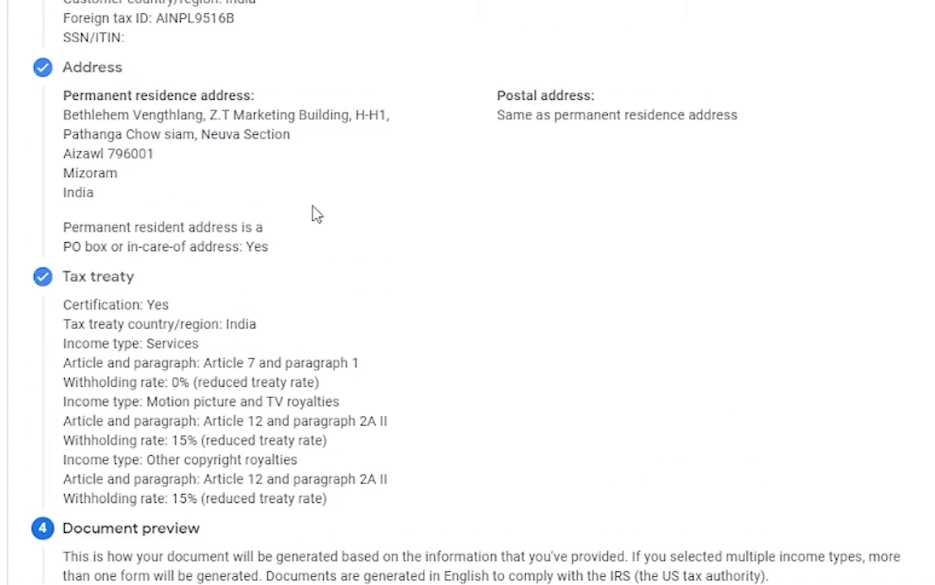
{"action": "scroll", "coordinate": [321, 211], "scroll_direction": "down", "scroll_amount": 2}
{"action": "scroll", "coordinate": [322, 213], "scroll_direction": "down", "scroll_amount": 4}
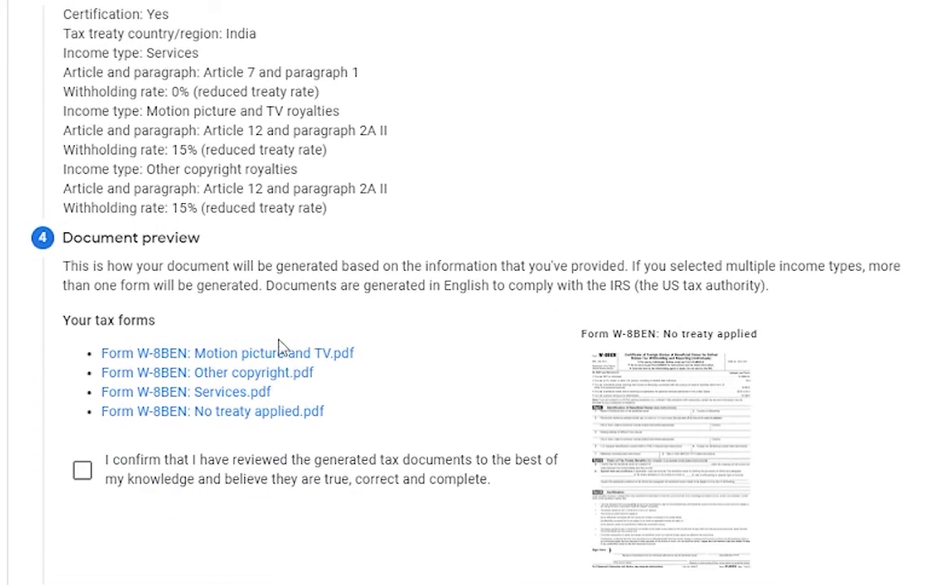
{"action": "scroll", "coordinate": [231, 396], "scroll_direction": "down", "scroll_amount": 2}
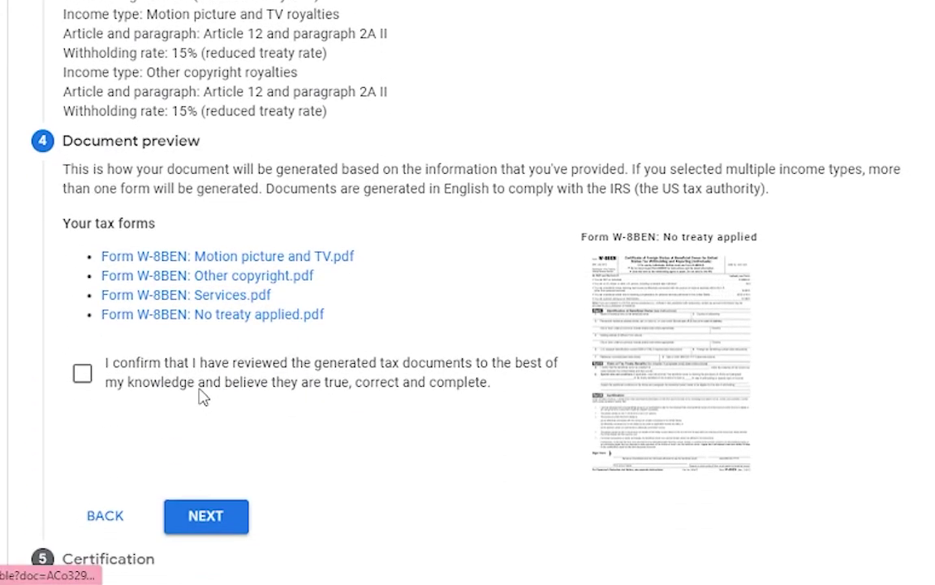
{"action": "left_click", "coordinate": [91, 388]}
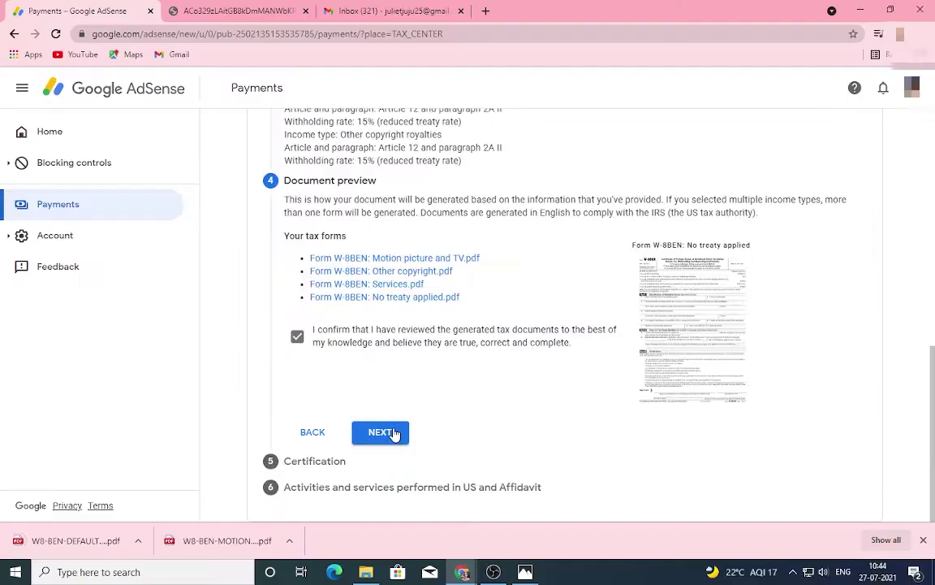
- Paste the signer's full legal name as signature and confirm signing on one's own behalf
{"action": "left_click", "coordinate": [225, 517]}
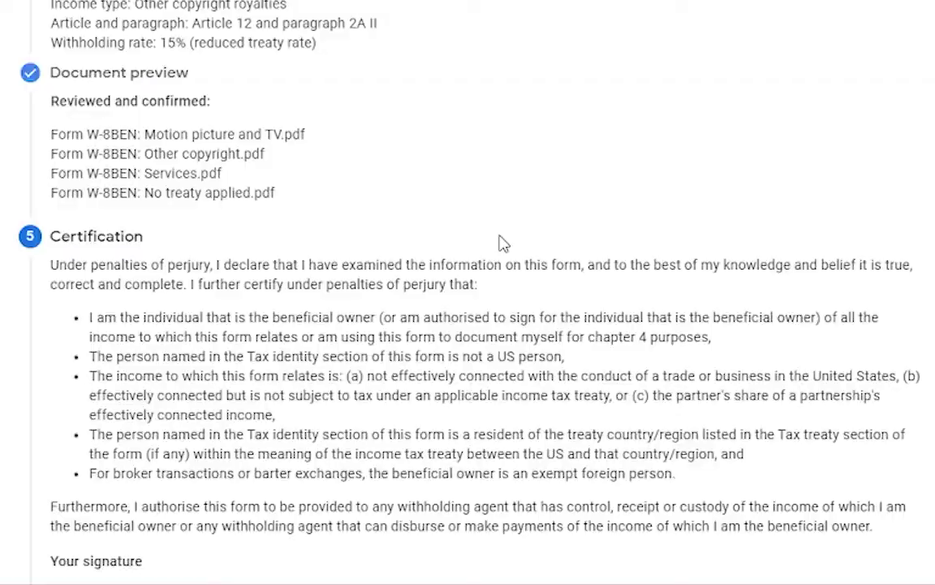
{"action": "scroll", "coordinate": [602, 337], "scroll_direction": "down", "scroll_amount": 5}
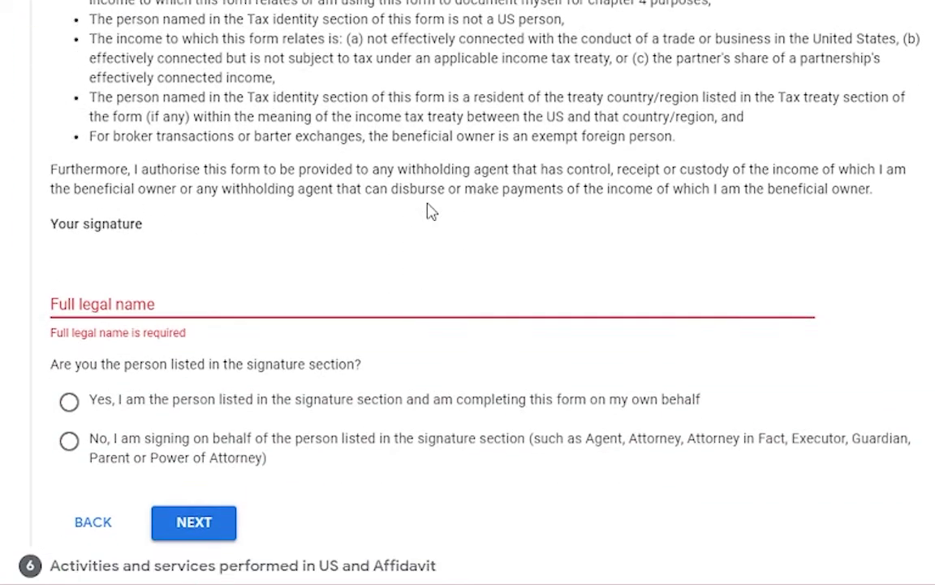
{"action": "left_click", "coordinate": [373, 268]}
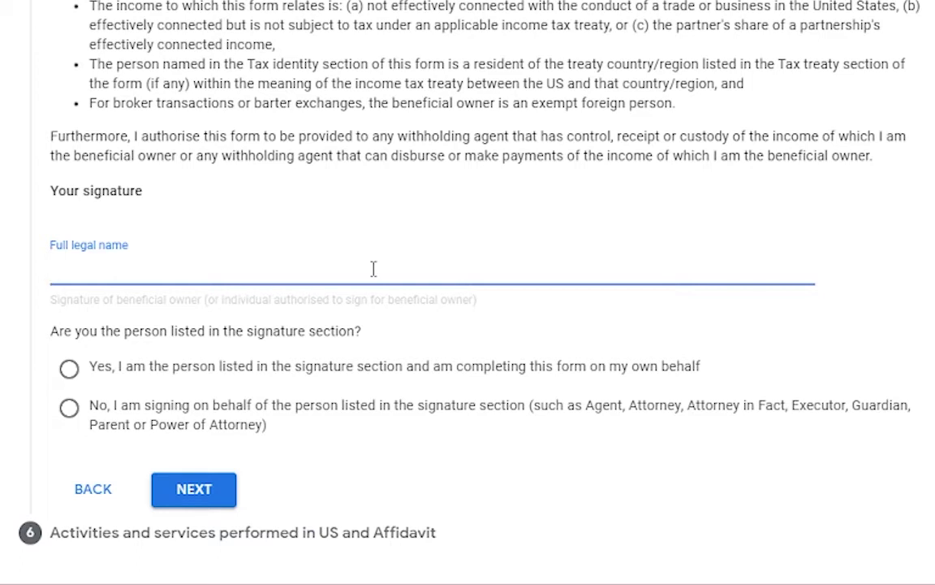
{"action": "key", "text": "ctrl+v"}
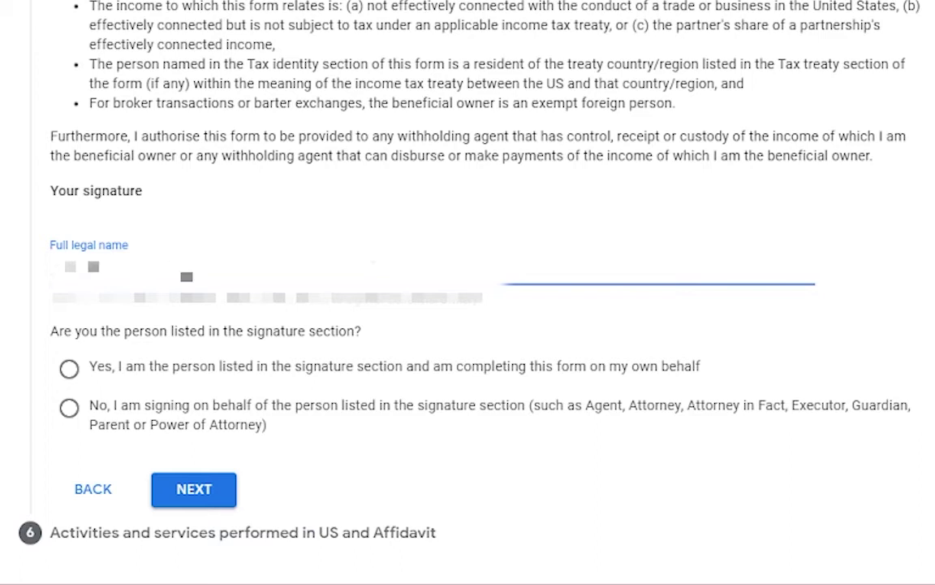
{"action": "left_click", "coordinate": [623, 319]}
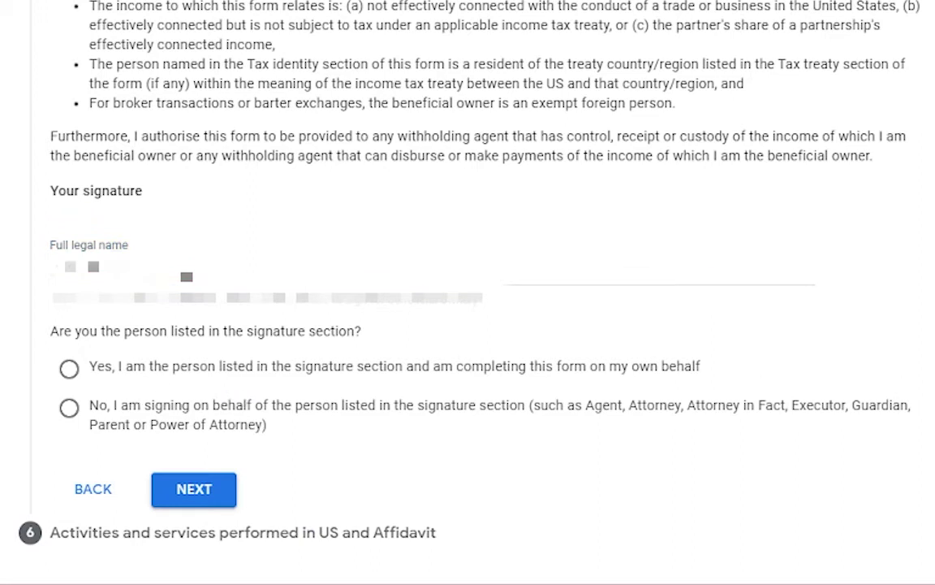
{"action": "left_click", "coordinate": [69, 368]}
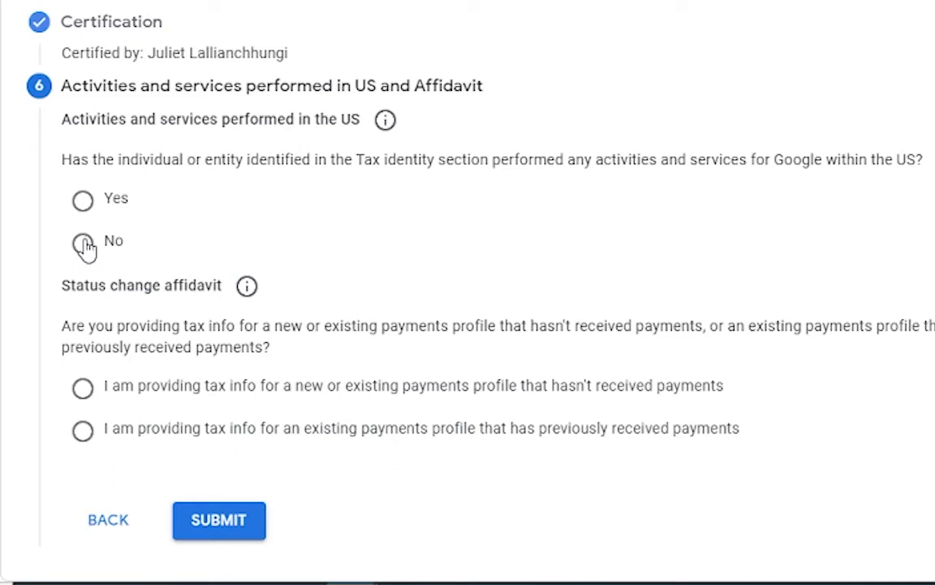
- Declare no US activities and certify services are performed solely outside the US
{"action": "left_click", "coordinate": [84, 245]}
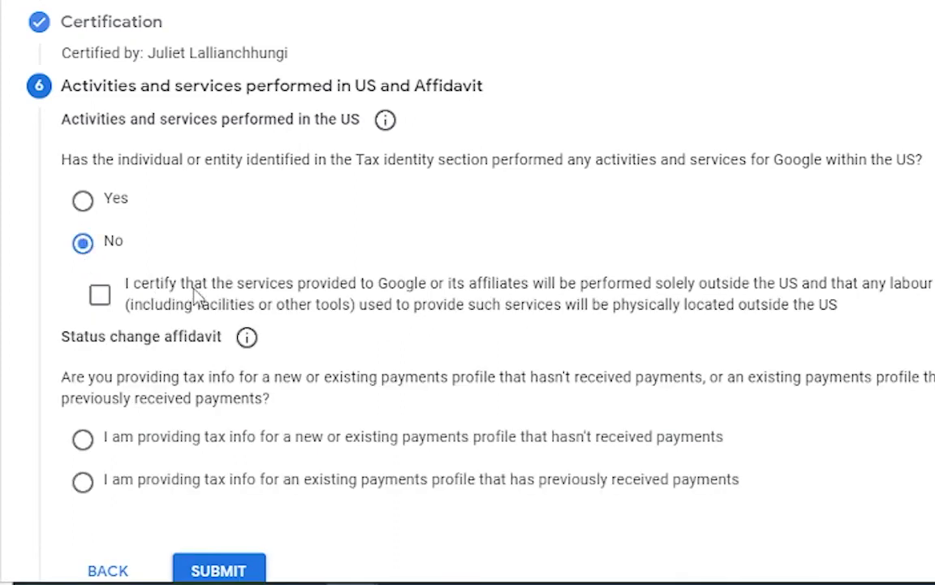
{"action": "left_click", "coordinate": [101, 298]}
{"action": "scroll", "coordinate": [265, 323], "scroll_direction": "down", "scroll_amount": 1}
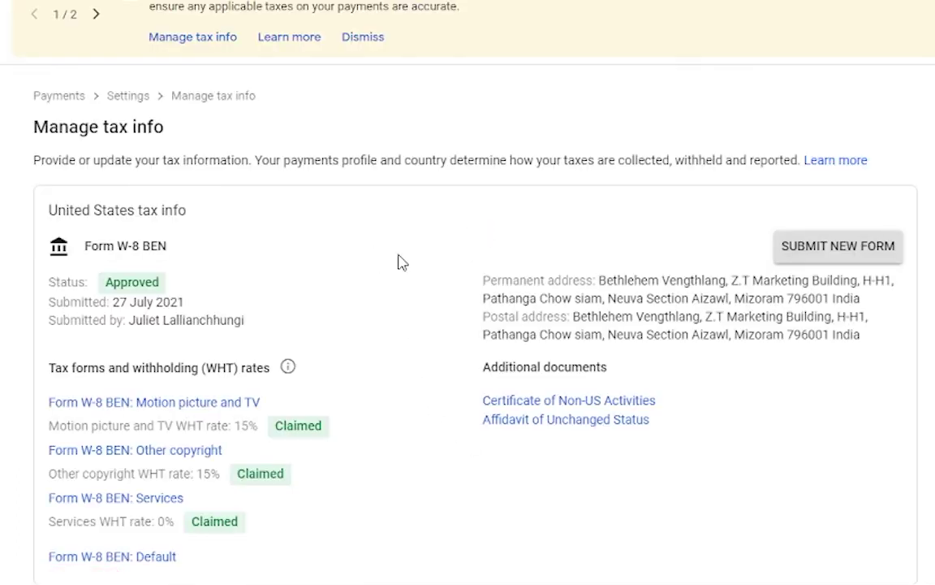
- Open the Google Payments tax-approval email in Gmail and view the approved W-8 BEN
{"action": "scroll", "coordinate": [601, 238], "scroll_direction": "up", "scroll_amount": 1}
{"action": "scroll", "coordinate": [558, 305], "scroll_direction": "down", "scroll_amount": 1}
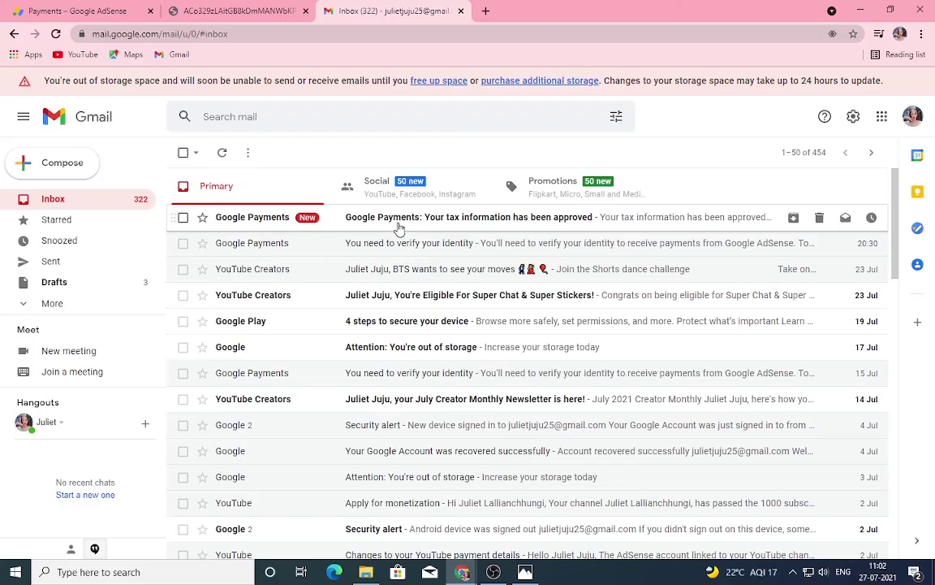
{"action": "left_click", "coordinate": [399, 216]}
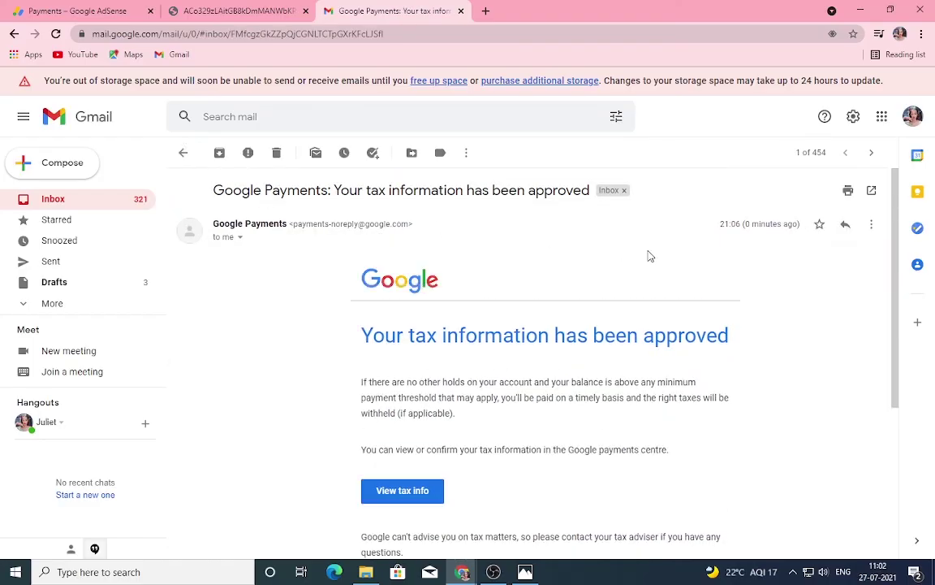
{"action": "scroll", "coordinate": [648, 255], "scroll_direction": "down", "scroll_amount": 1}
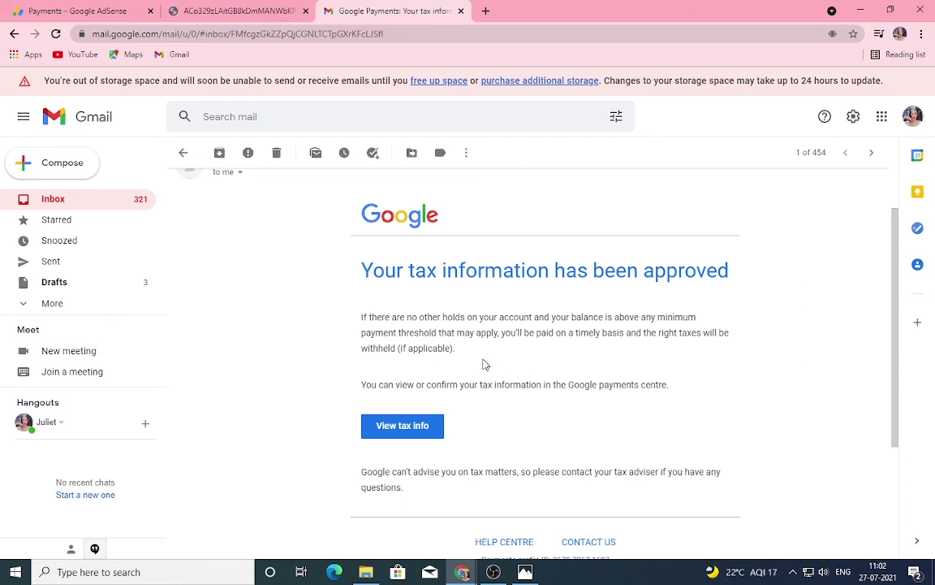
{"action": "left_click", "coordinate": [417, 271]}
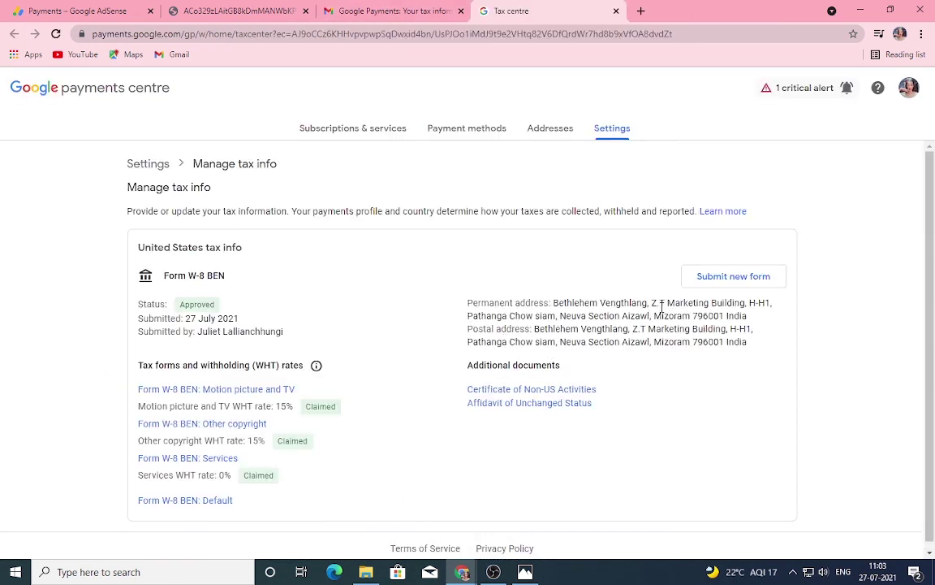